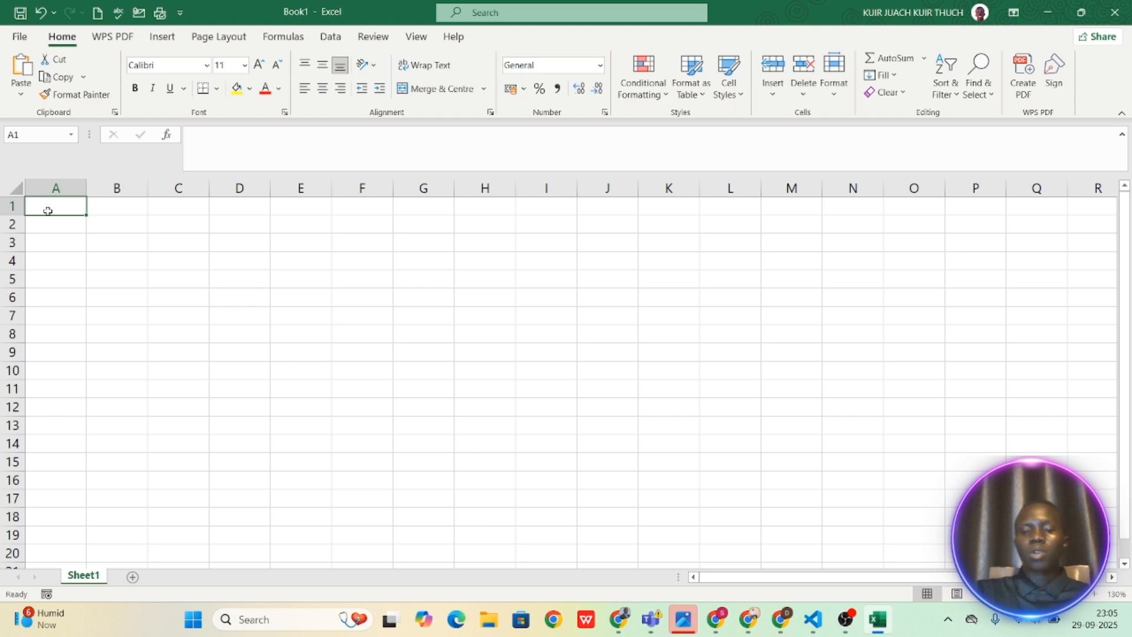
Enter the headers S/NO in cell A1 and NAME IN FULL in cell B1.
{"action": "type", "text": "S/NO"}
{"action": "key", "text": "Tab"}
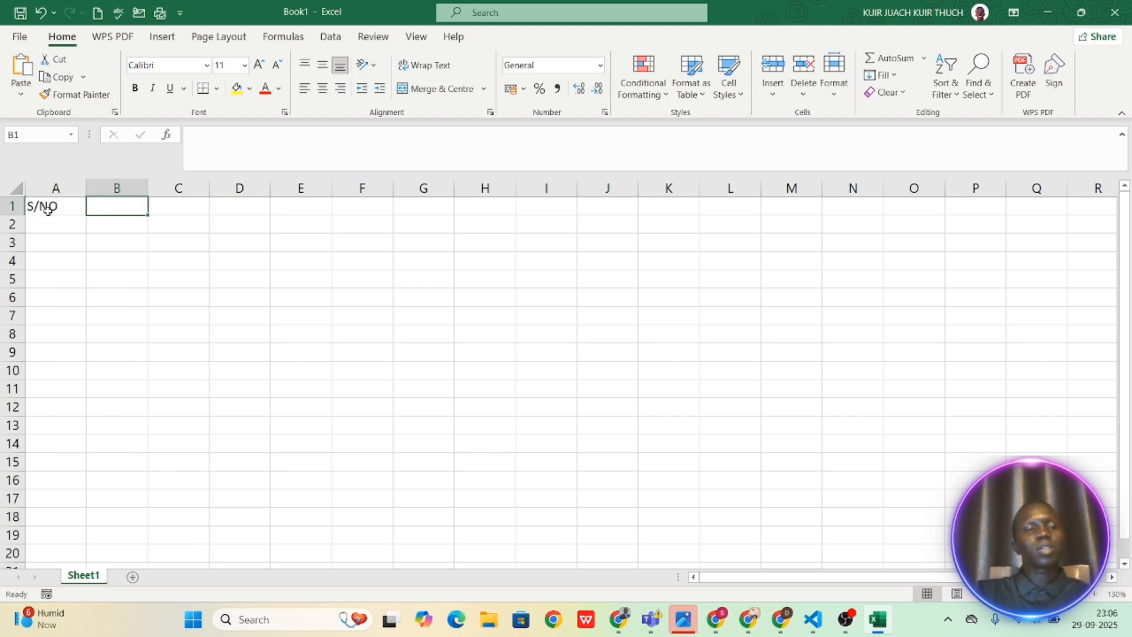
{"action": "type", "text": "Name"}
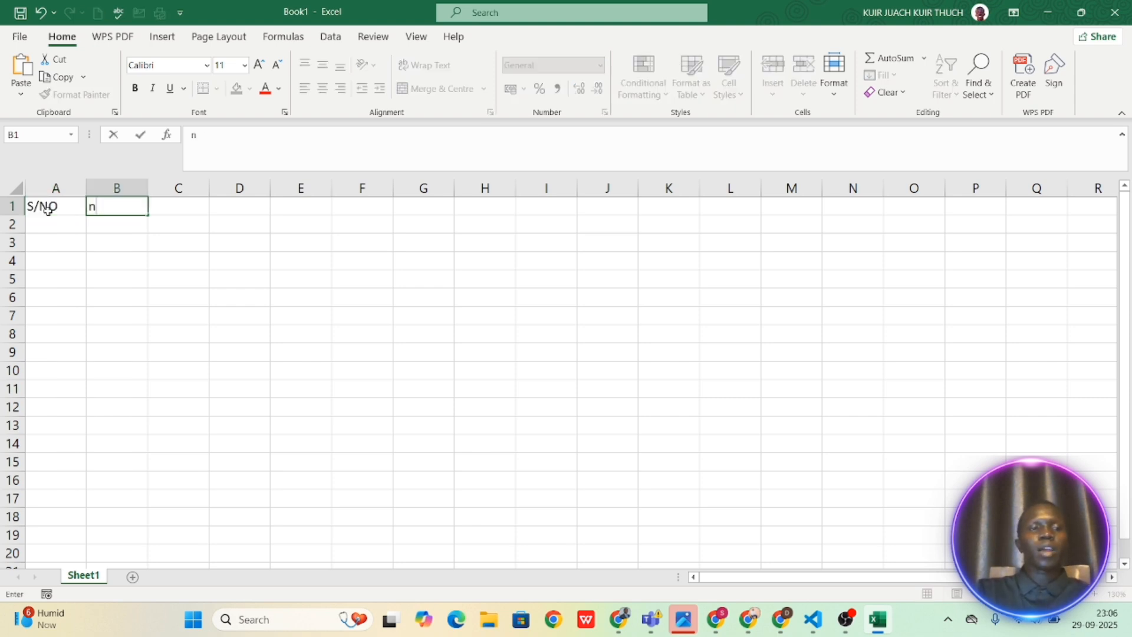
{"action": "key", "text": "BackSpace"}
{"action": "key", "text": "BackSpace"}
{"action": "key", "text": "BackSpace"}
{"action": "key", "text": "BackSpace"}
{"action": "key", "text": "Caps_Lock"}
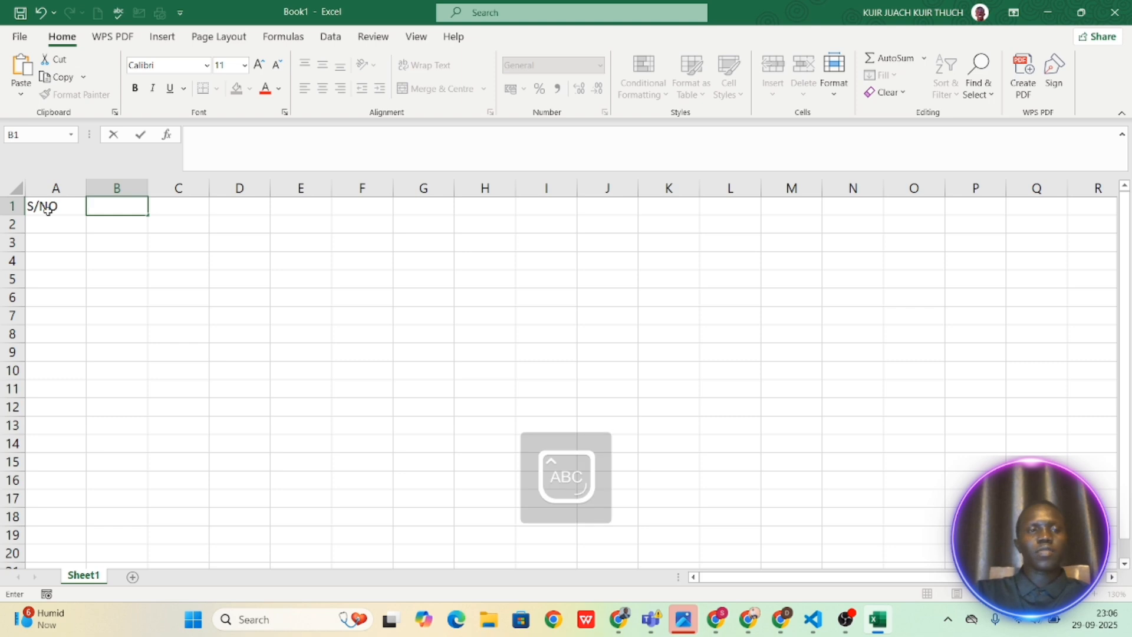
{"action": "type", "text": "NAME IN FULL"}
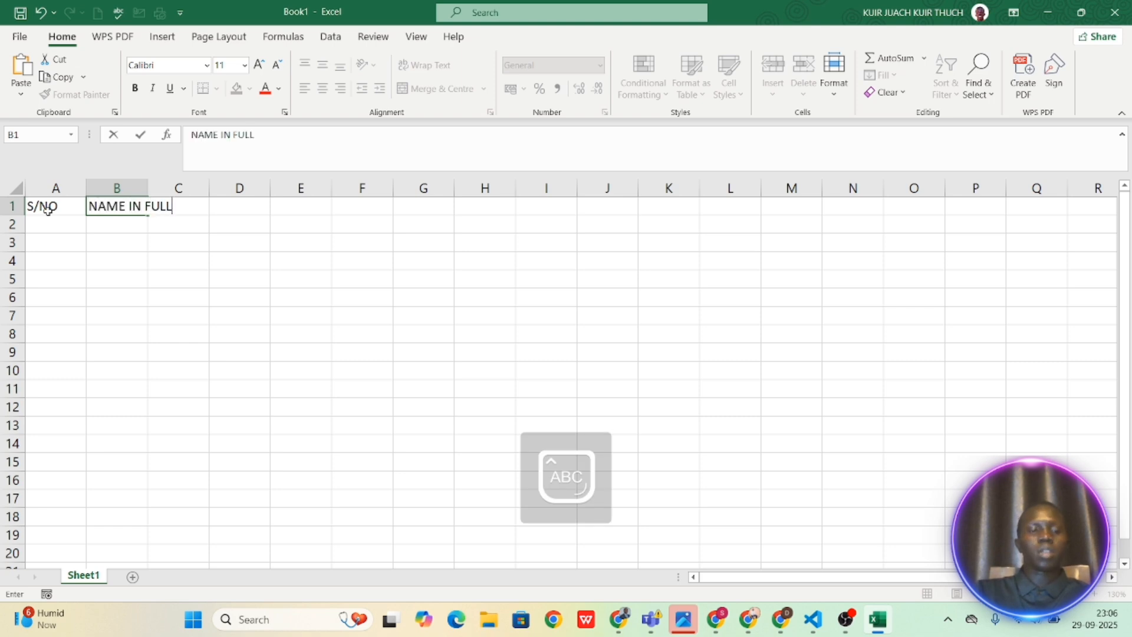
Enter the subject headers MATH, SST, SCI and ENG in cells C1 to F1.
{"action": "double_click", "coordinate": [180, 207]}
{"action": "type", "text": "MATH"}
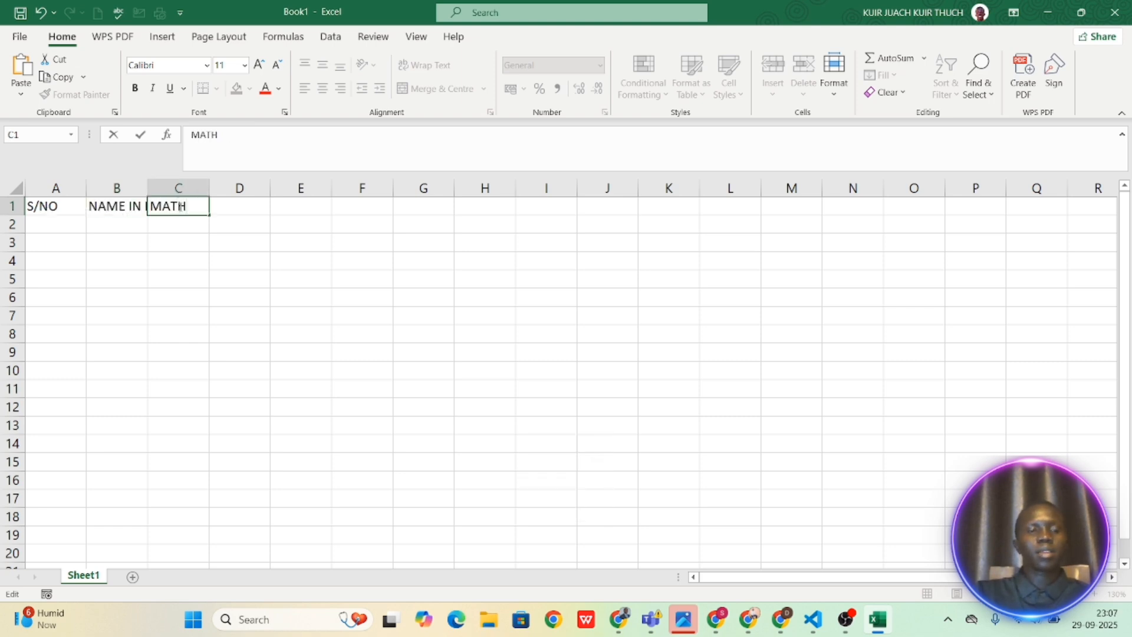
{"action": "key", "text": "Tab"}
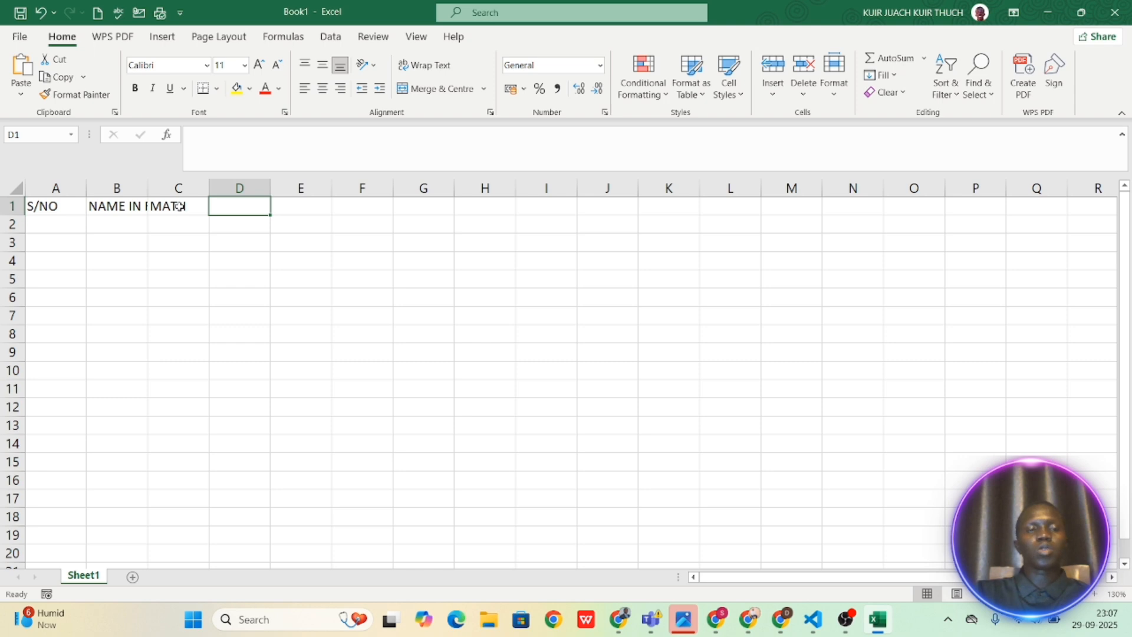
{"action": "type", "text": "SST"}
{"action": "key", "text": "Tab"}
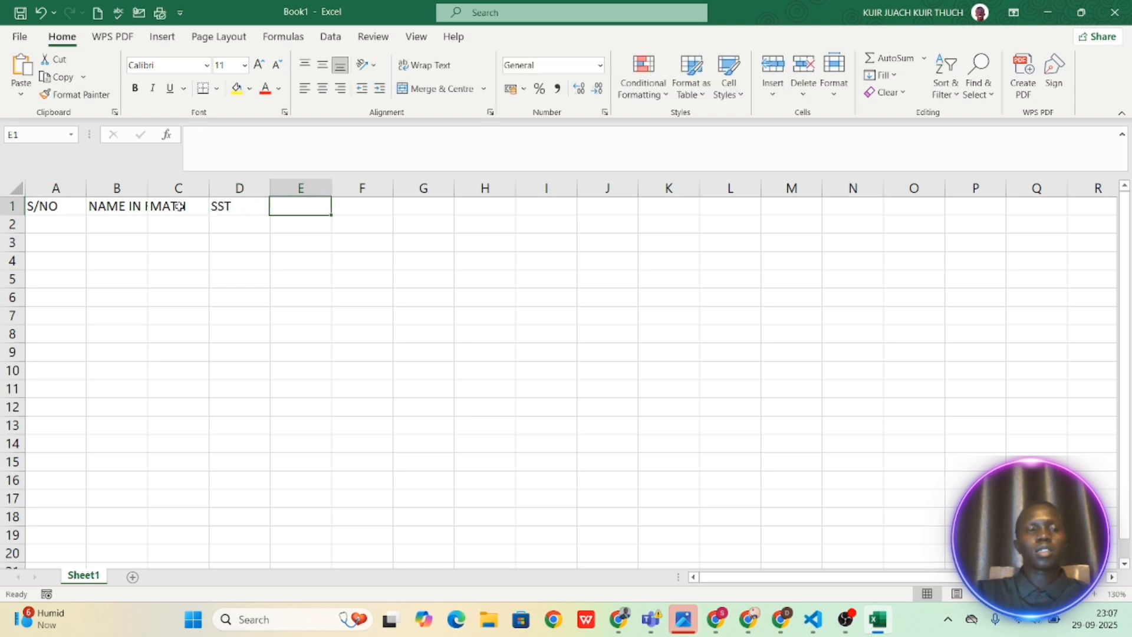
{"action": "type", "text": "SCIE"}
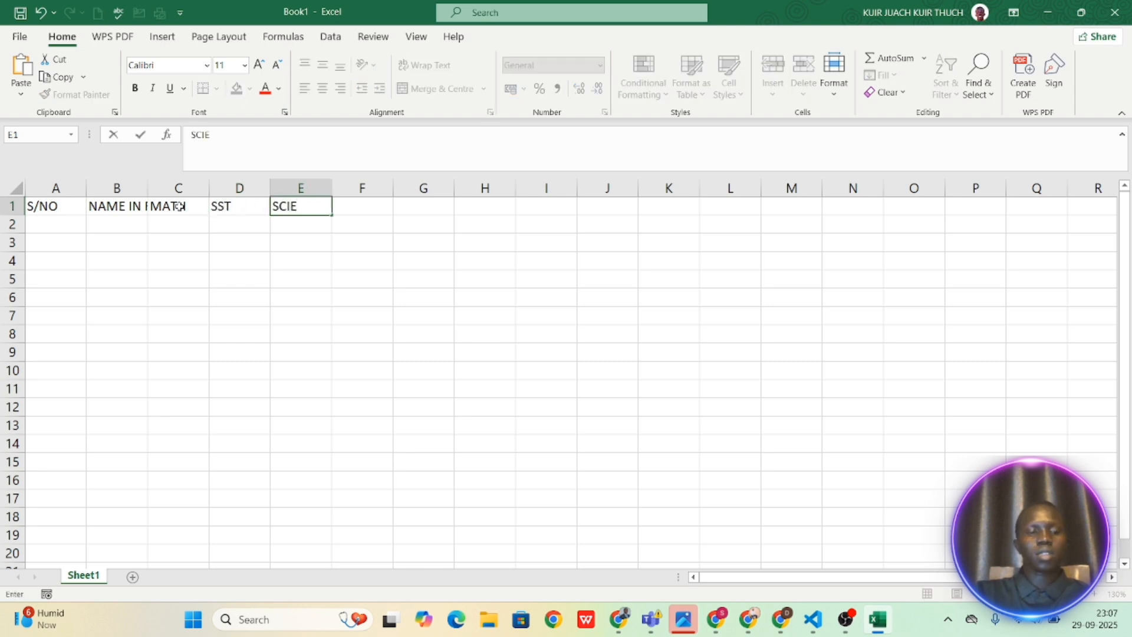
{"action": "key", "text": "BackSpace"}
{"action": "key", "text": "Tab"}
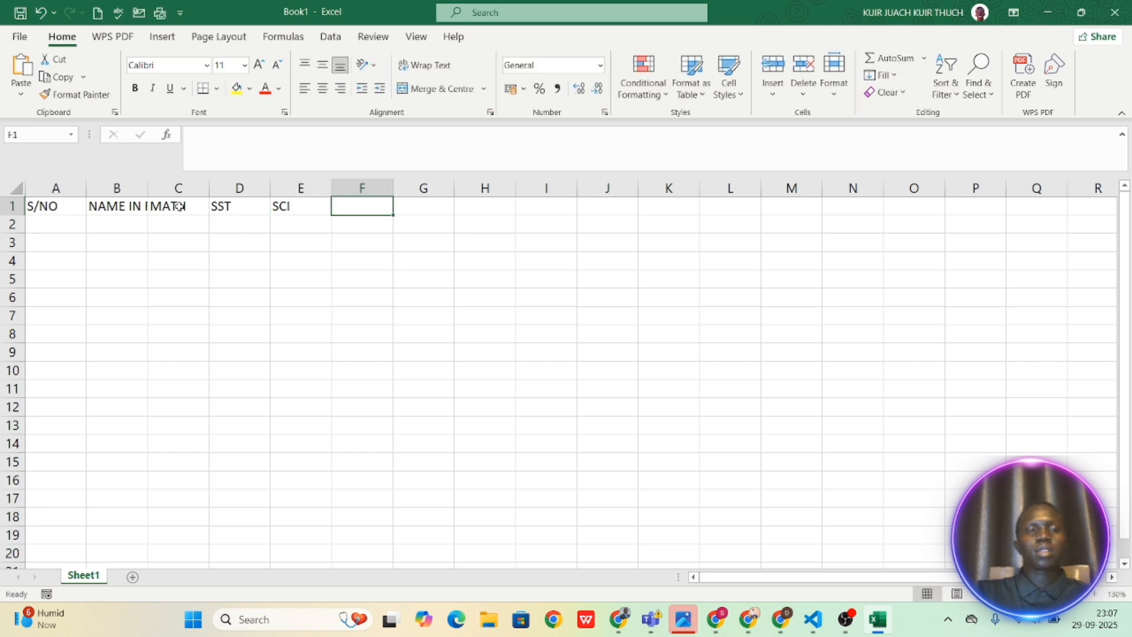
{"action": "type", "text": "ENG"}
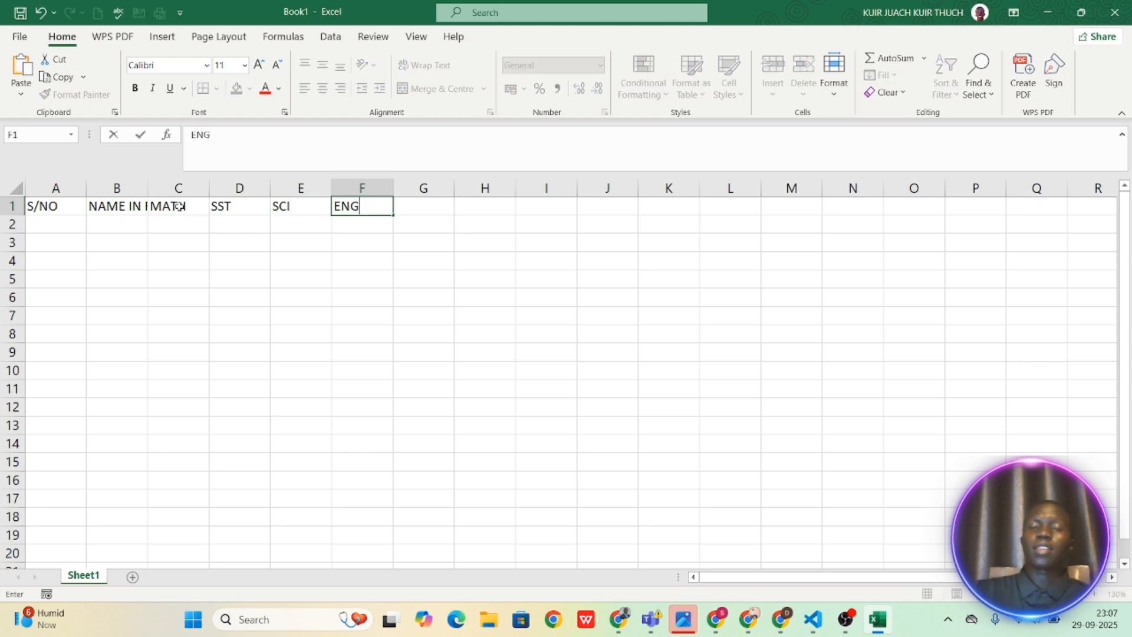
{"action": "left_click", "coordinate": [177, 316]}
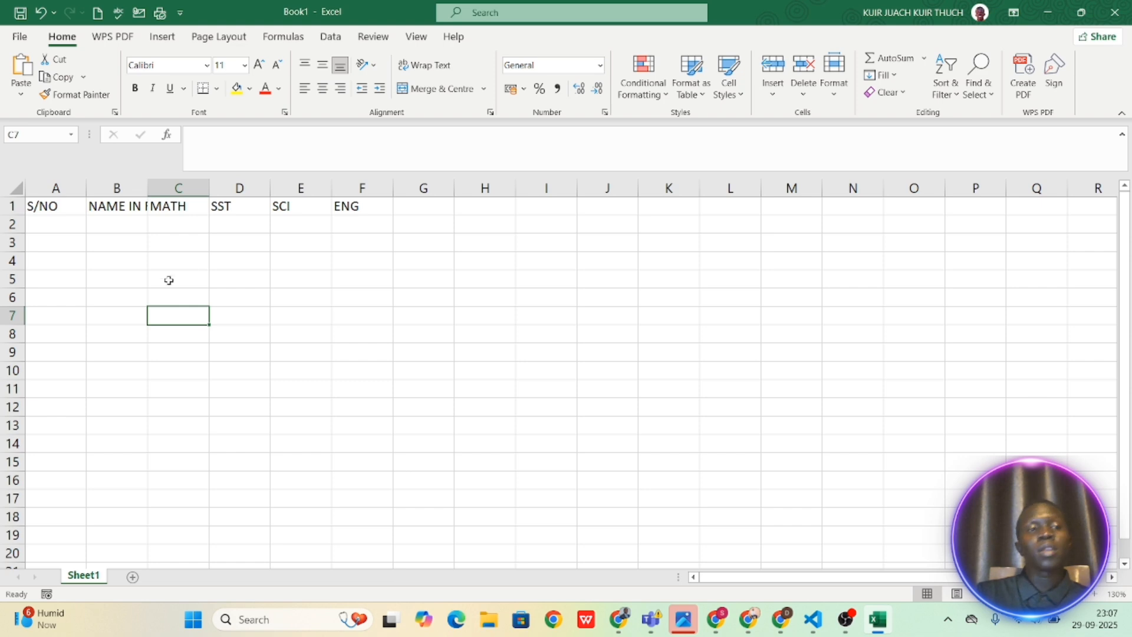
Fit columns B to F to their header text, making column B slightly wider than its header.
{"action": "double_click", "coordinate": [146, 190]}
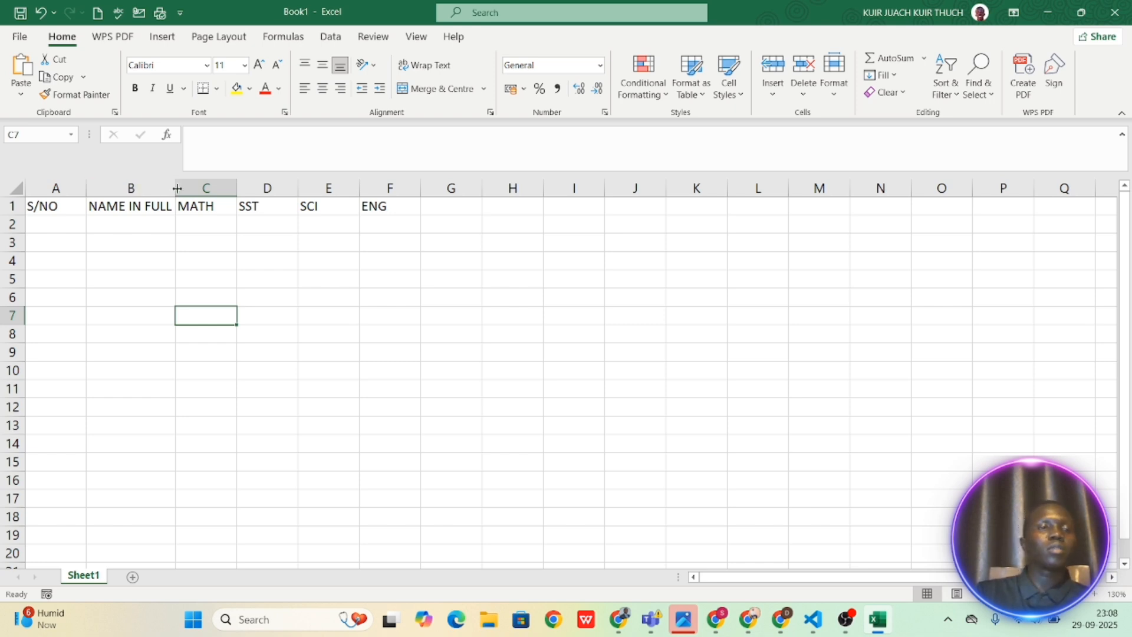
{"action": "mouse_move", "coordinate": [177, 188]}
{"action": "left_mouse_down"}
{"action": "mouse_move", "coordinate": [326, 191]}
{"action": "mouse_move", "coordinate": [188, 188]}
{"action": "left_mouse_up"}
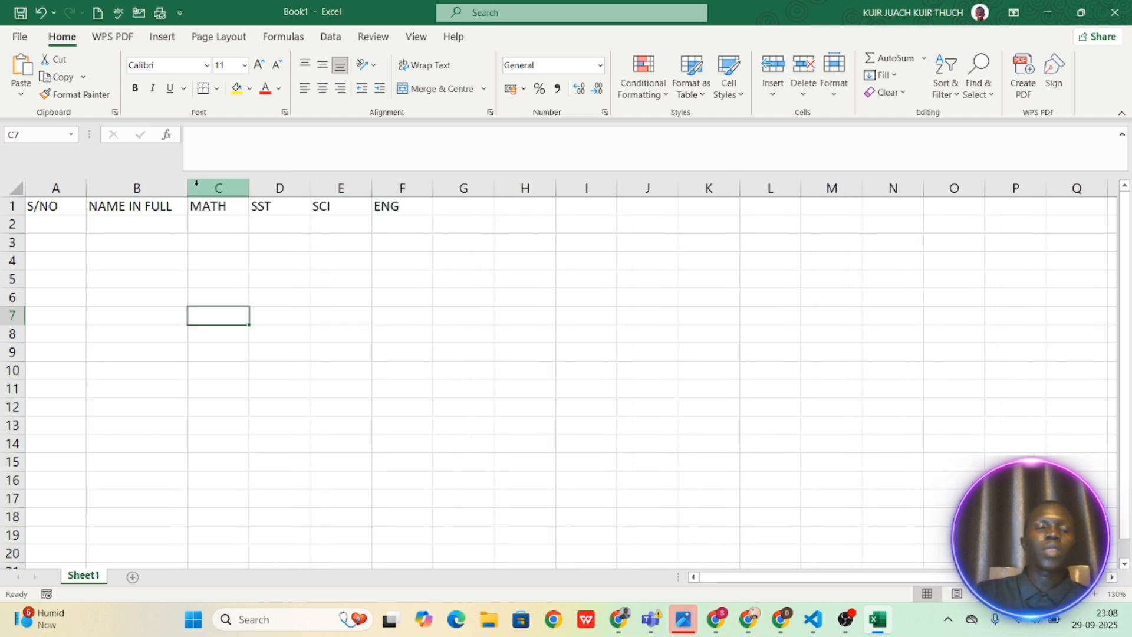
{"action": "double_click", "coordinate": [250, 187]}
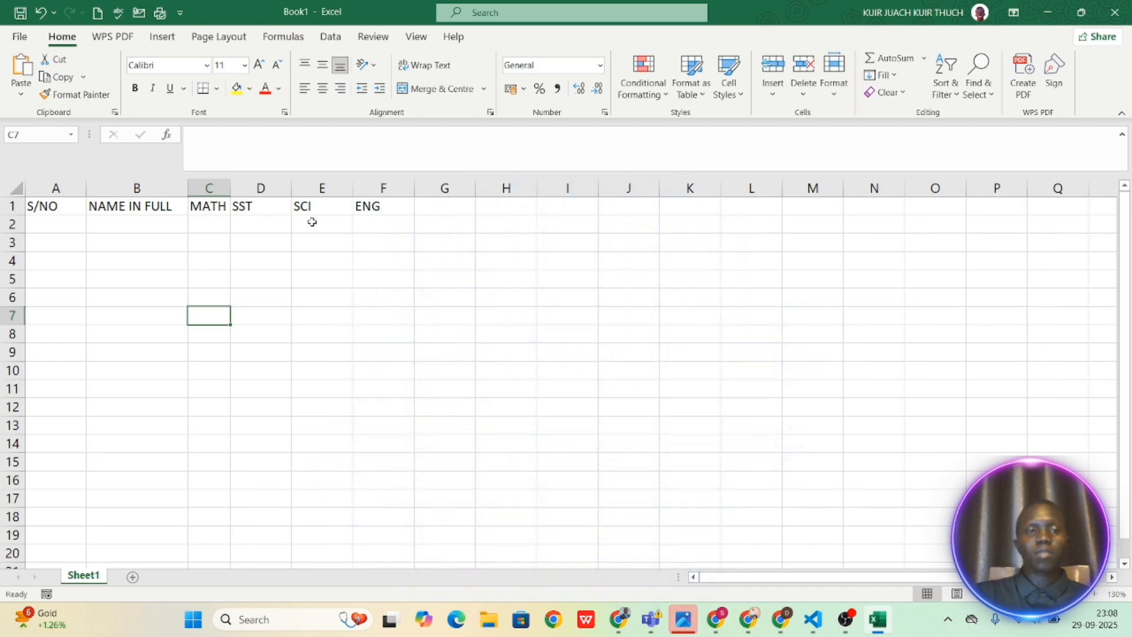
{"action": "double_click", "coordinate": [291, 190]}
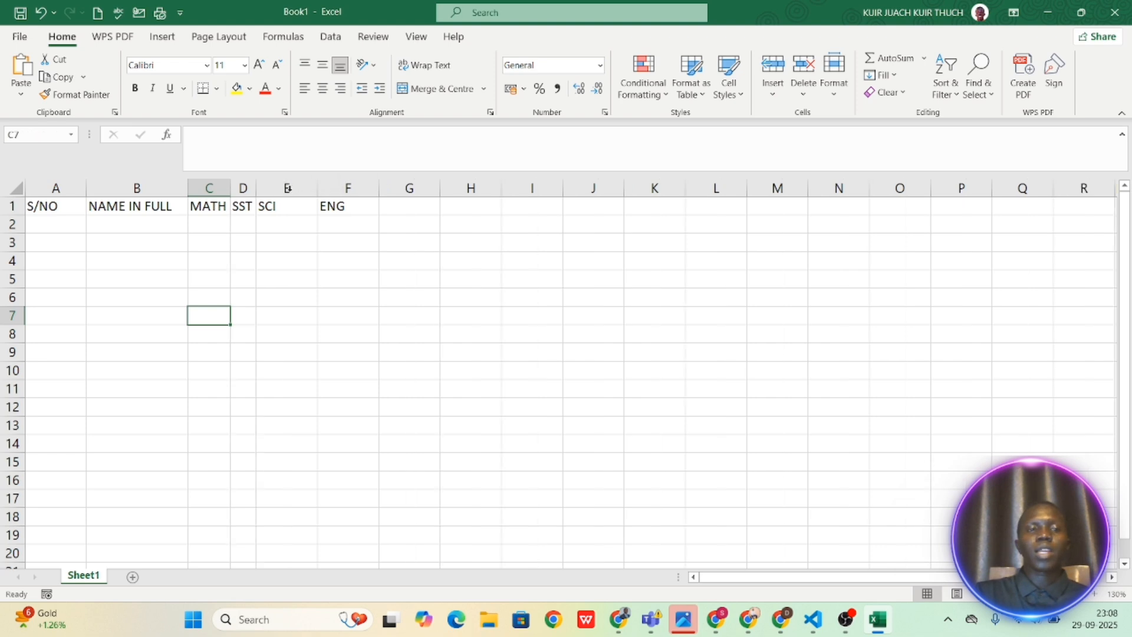
{"action": "double_click", "coordinate": [317, 189]}
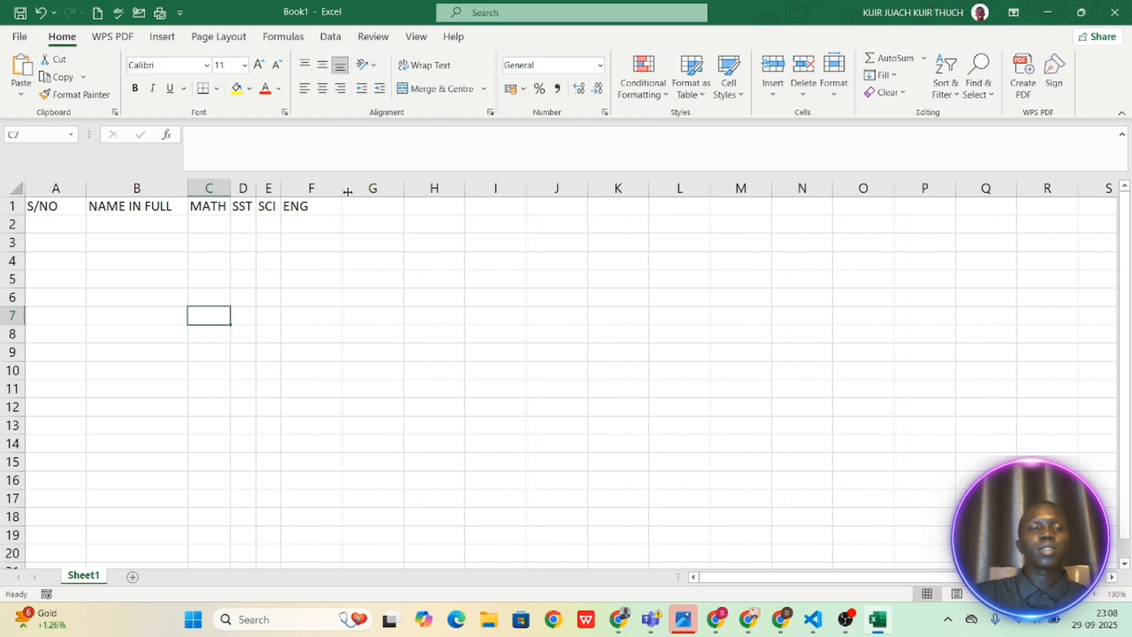
{"action": "double_click", "coordinate": [342, 189]}
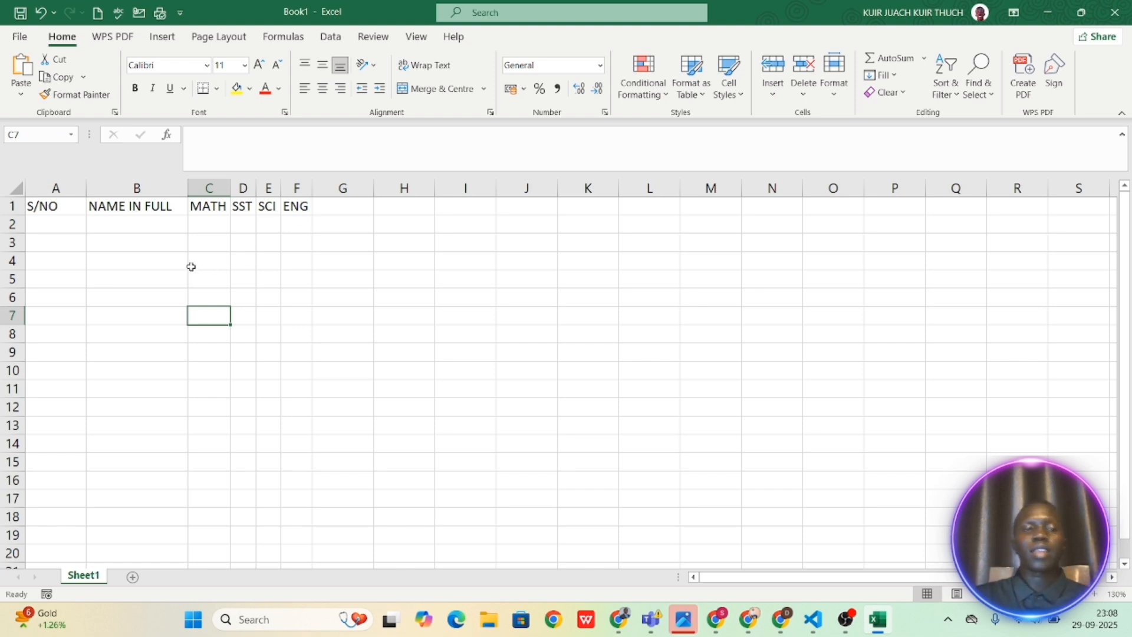
List the five students' names under NAME IN FULL in cells B2 to B6.
{"action": "left_click", "coordinate": [110, 224]}
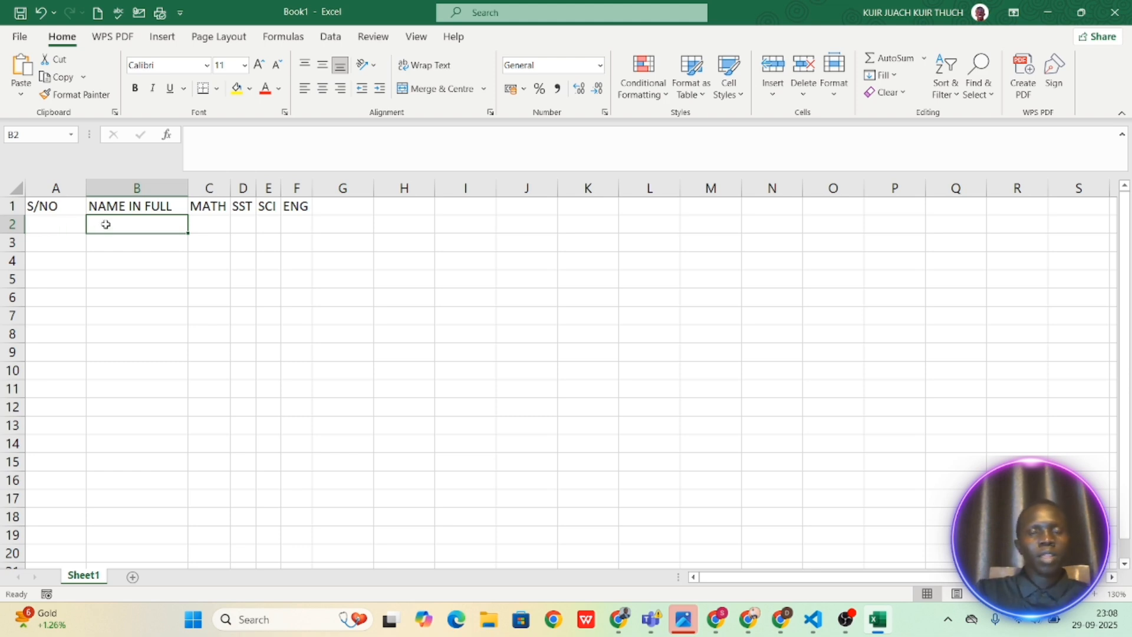
{"action": "type", "text": "BOSCO"}
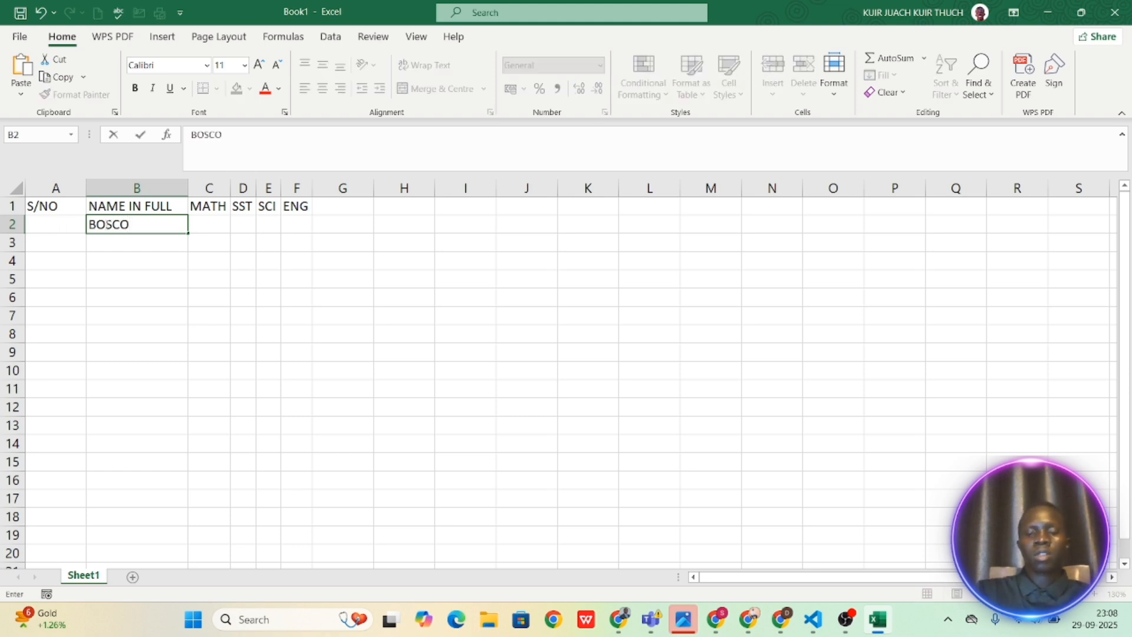
{"action": "key", "text": "Return"}
{"action": "type", "text": "JOHN"}
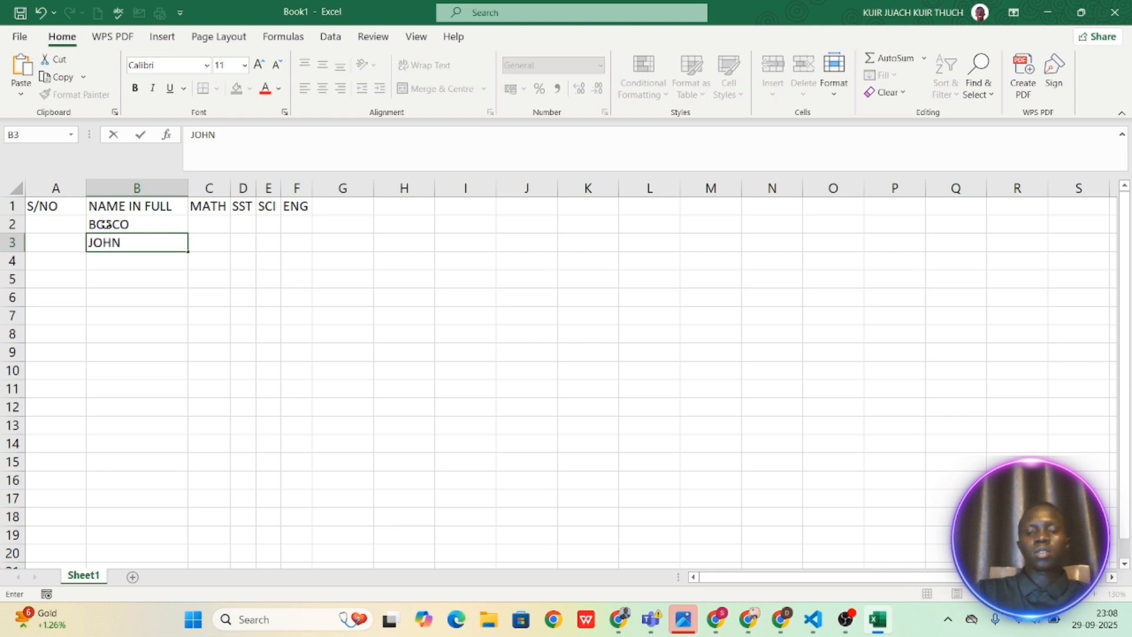
{"action": "key", "text": "Return"}
{"action": "type", "text": "KUIR"}
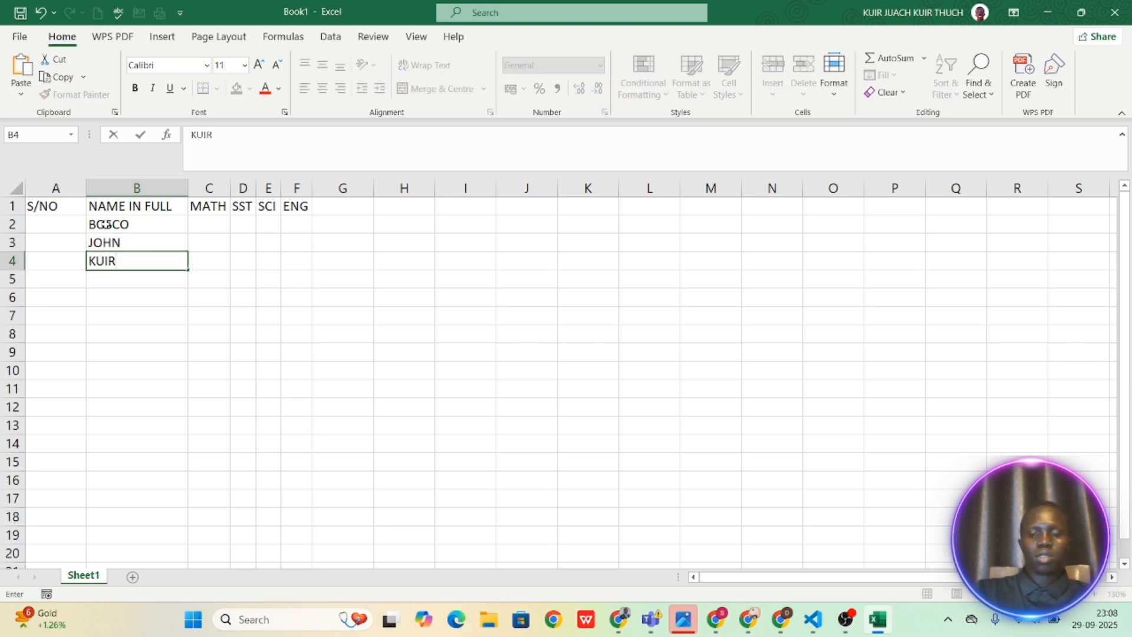
{"action": "key", "text": "Return"}
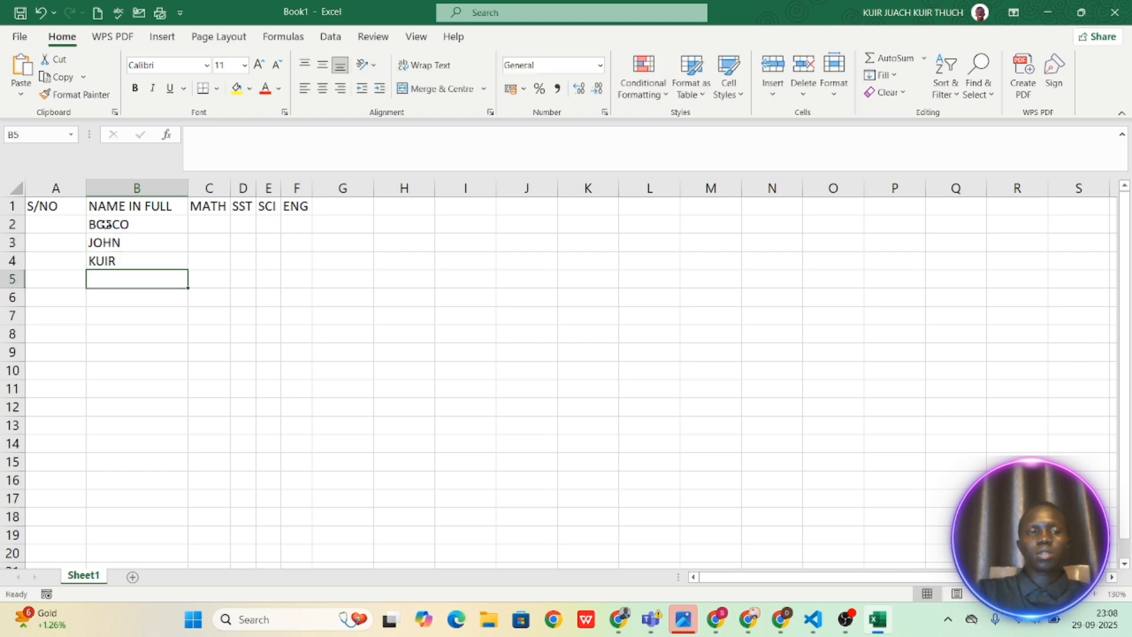
{"action": "type", "text": "DENG"}
{"action": "key", "text": "Return"}
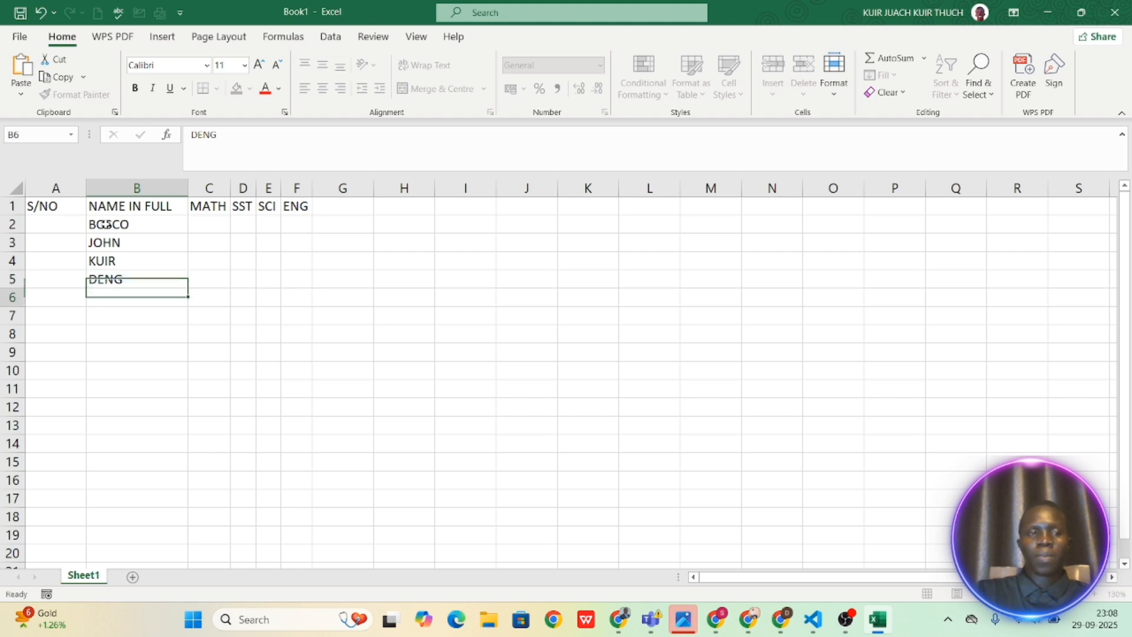
{"action": "type", "text": "TOR"}
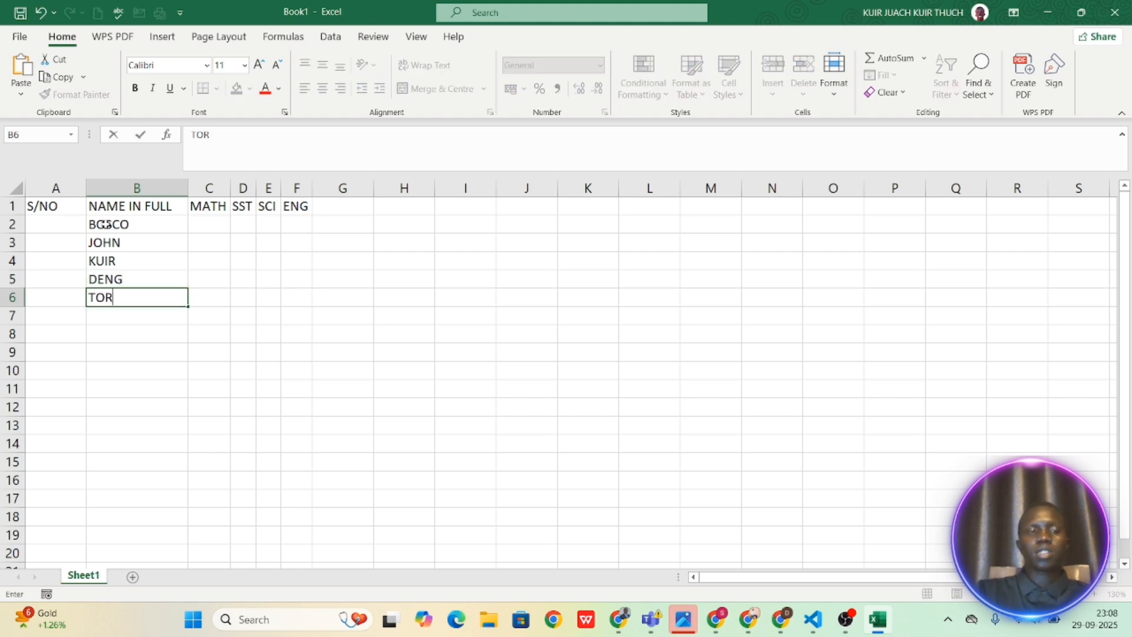
Number the listed students 1 to 5 in A2:A6 by entering 1 in A2 and extending it downward as a fill series.
{"action": "left_click", "coordinate": [52, 222]}
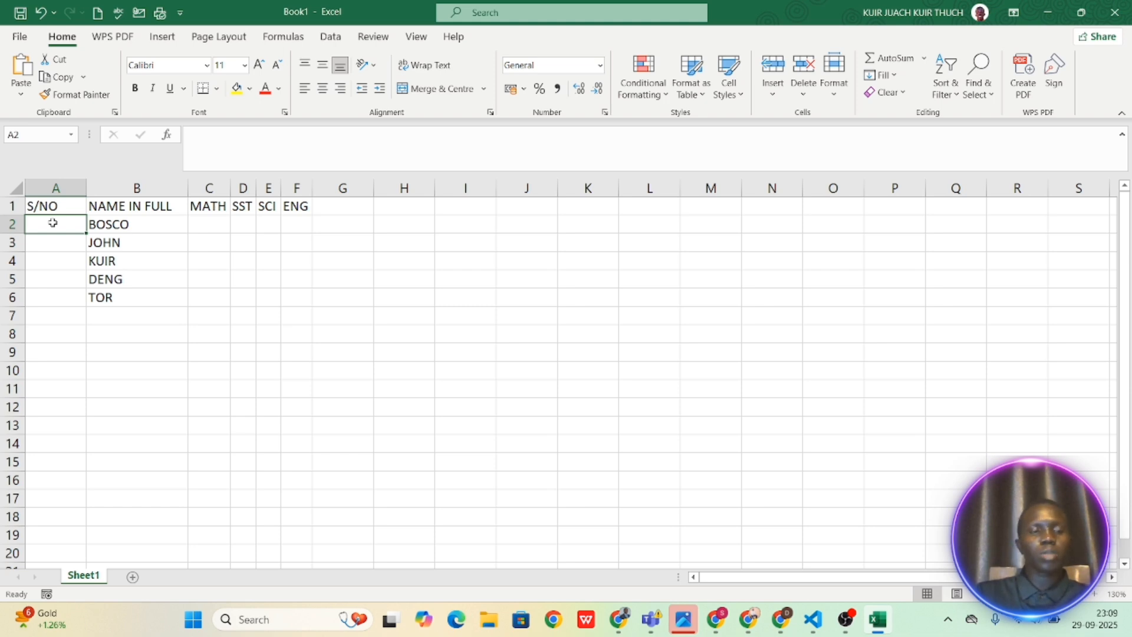
{"action": "type", "text": "1"}
{"action": "key", "text": "Return"}
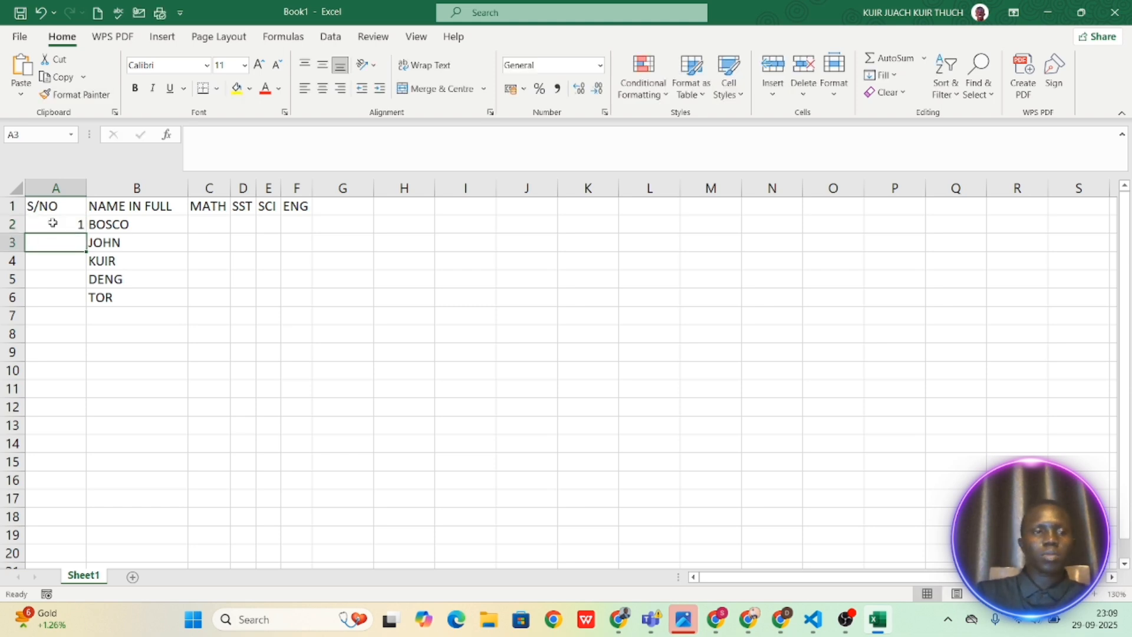
{"action": "left_click", "coordinate": [63, 223]}
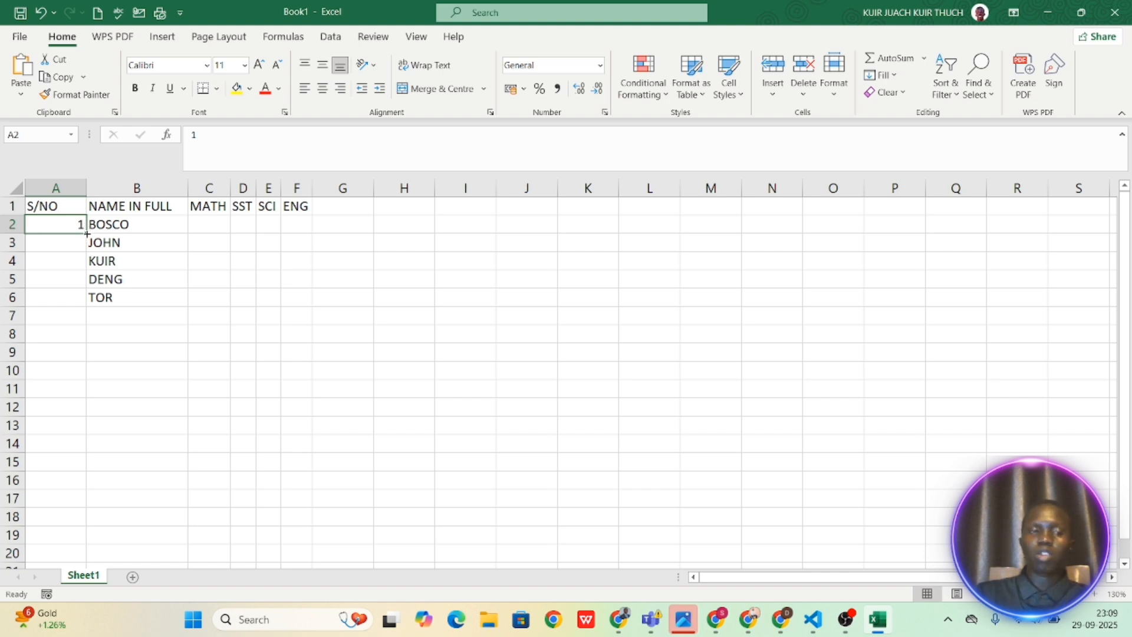
{"action": "left_click_drag", "start_coordinate": [86, 234], "coordinate": [85, 315]}
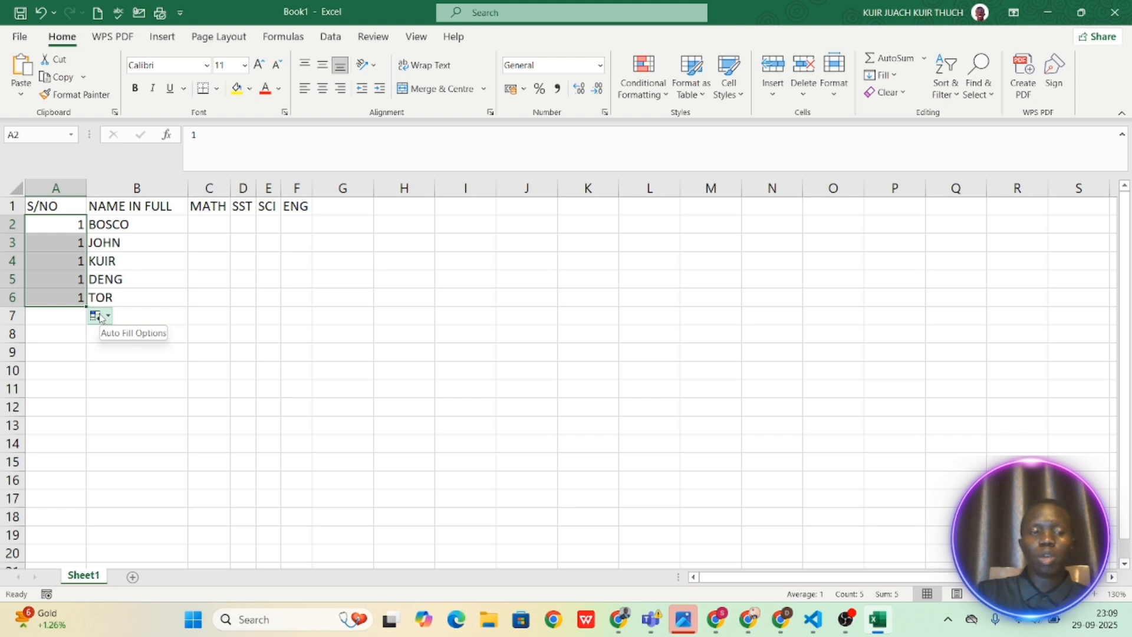
{"action": "left_click", "coordinate": [100, 317]}
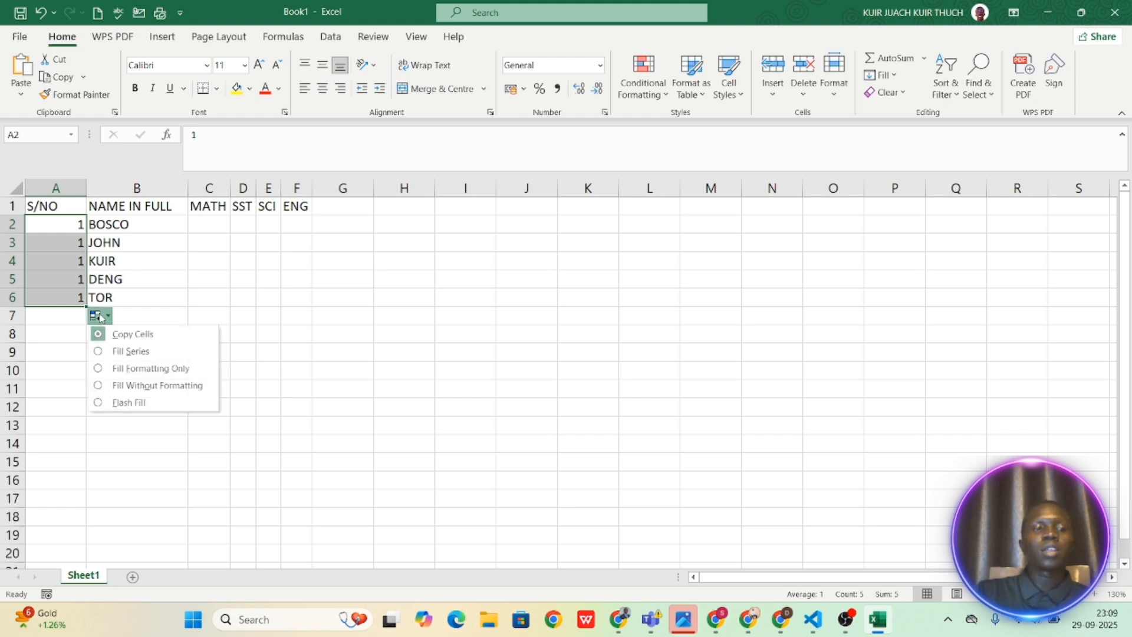
{"action": "left_click", "coordinate": [131, 352]}
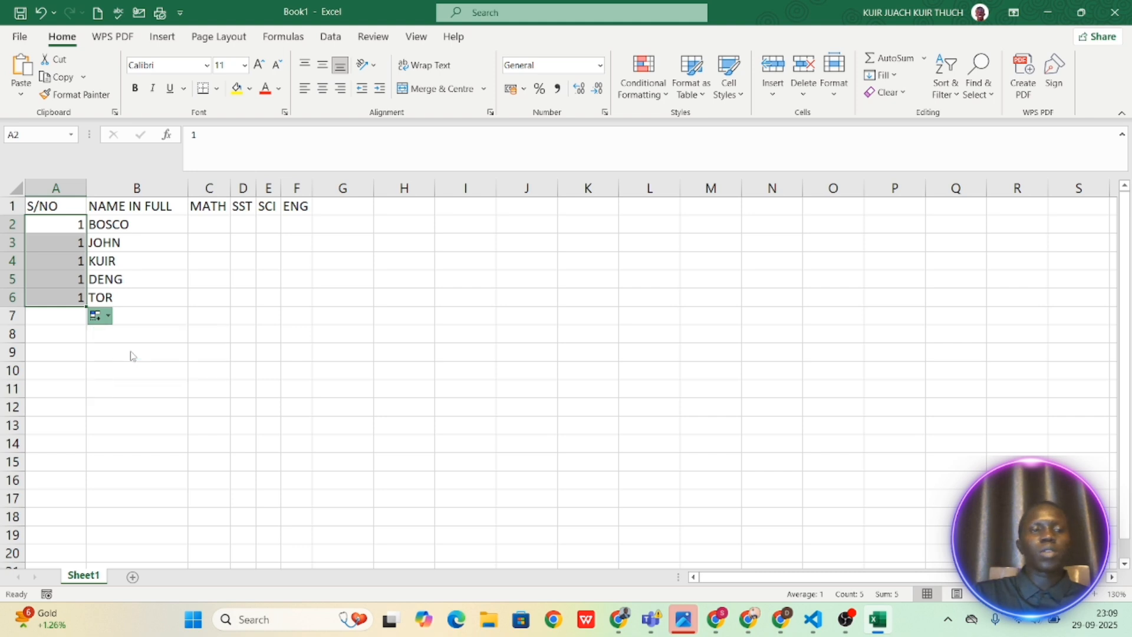
{"action": "left_click", "coordinate": [217, 349]}
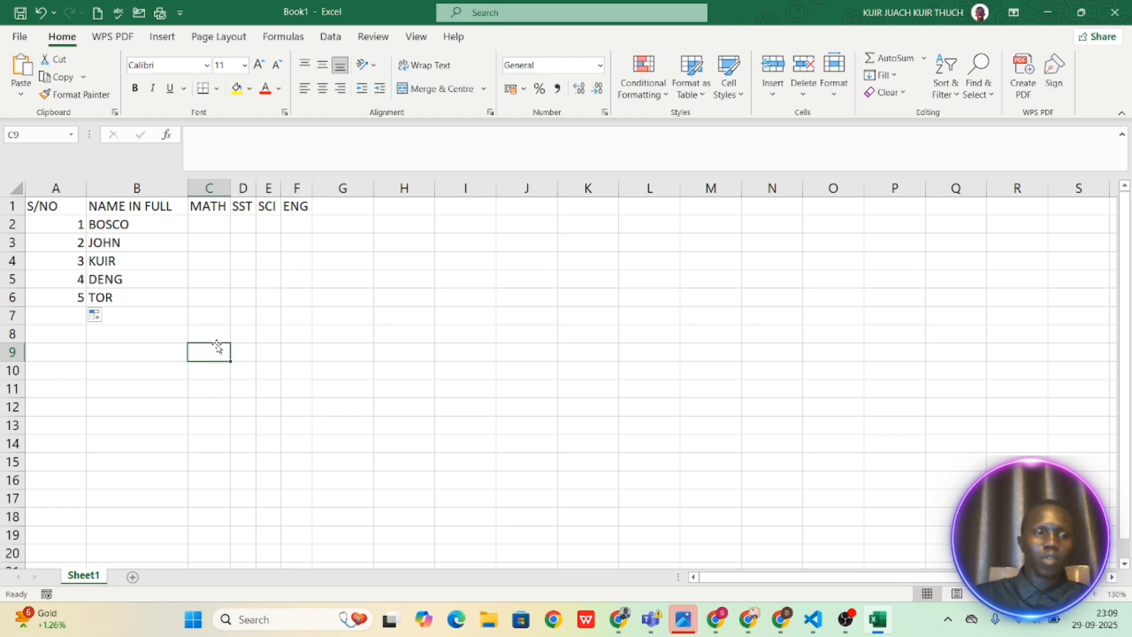
Clear all the serial numbers from A2:A6 and make A2 the active cell.
{"action": "left_click", "coordinate": [72, 228]}
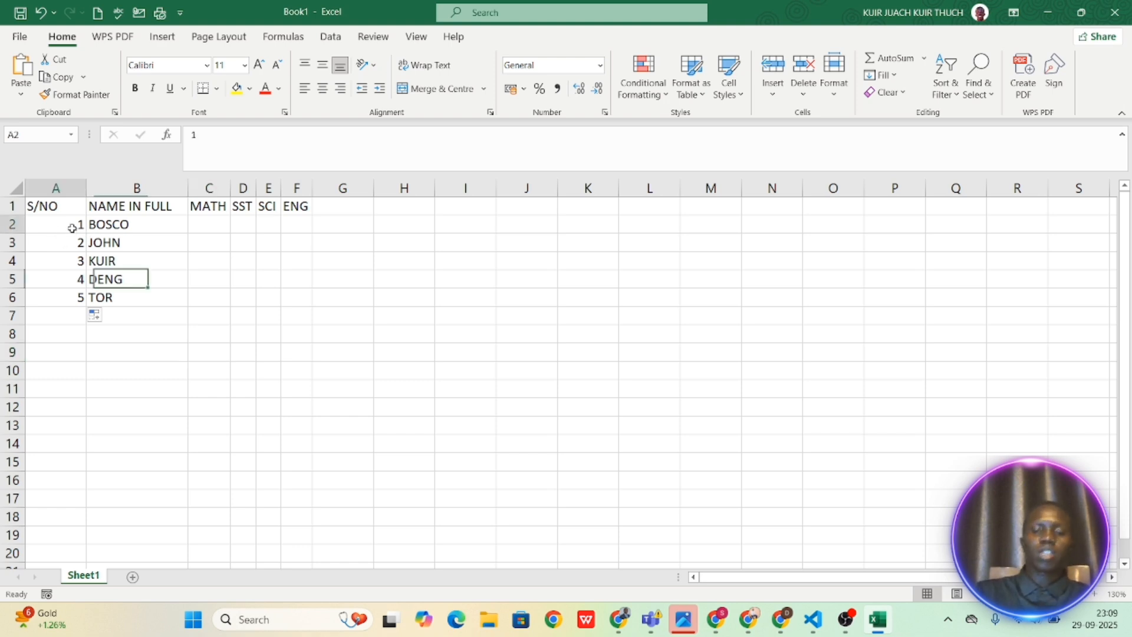
{"action": "key", "text": "BackSpace"}
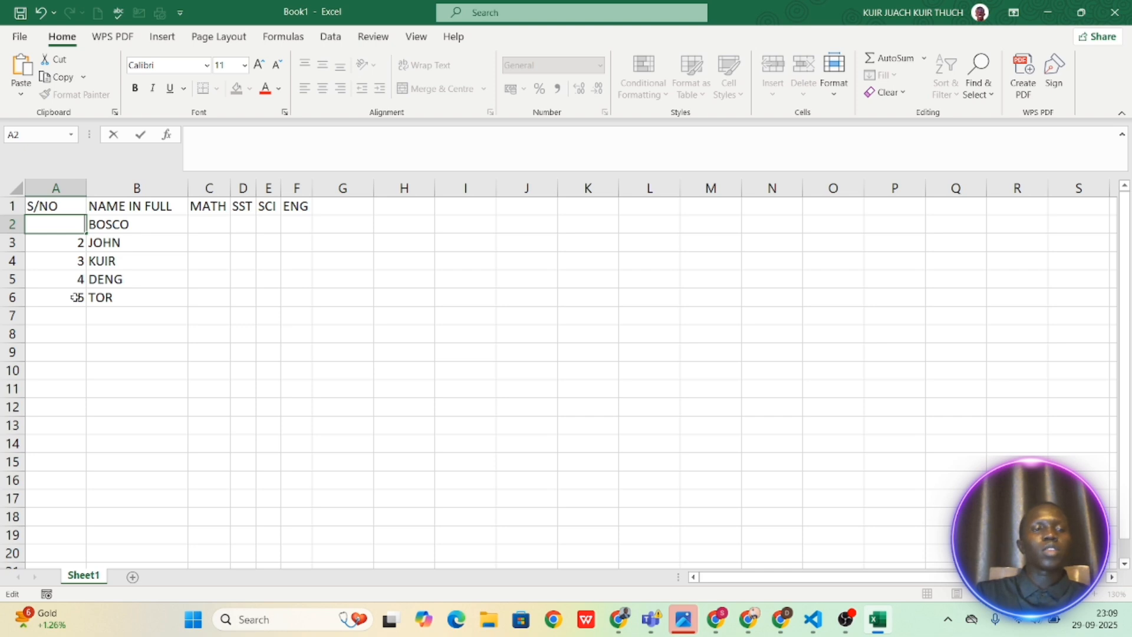
{"action": "left_click_drag", "start_coordinate": [78, 297], "coordinate": [62, 233]}
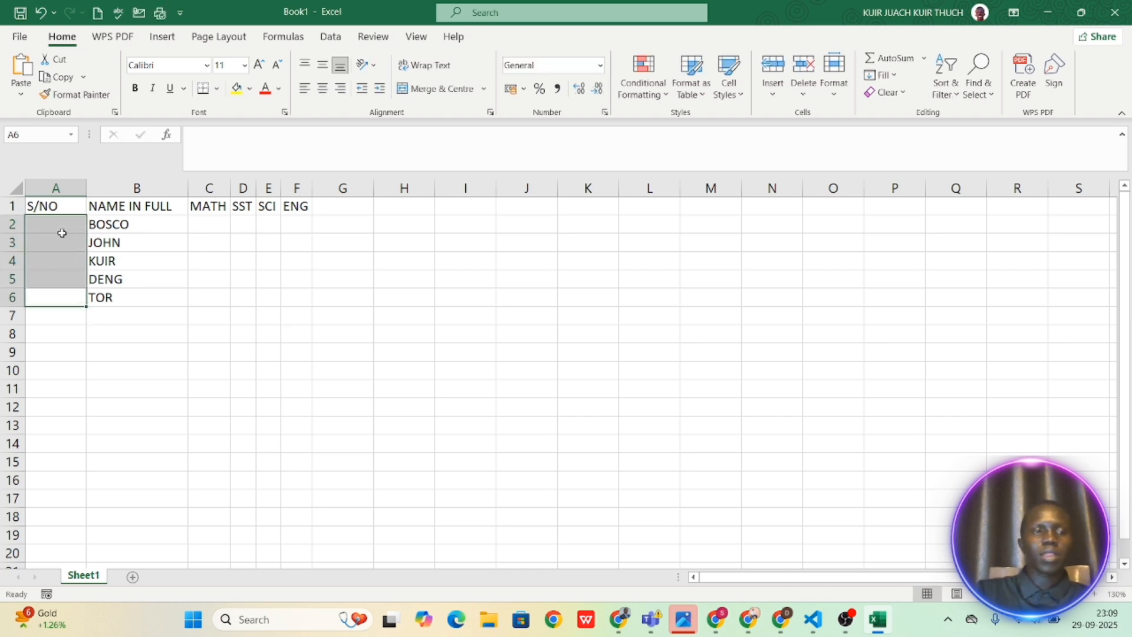
{"action": "key", "text": "Delete"}
{"action": "left_click", "coordinate": [67, 224]}
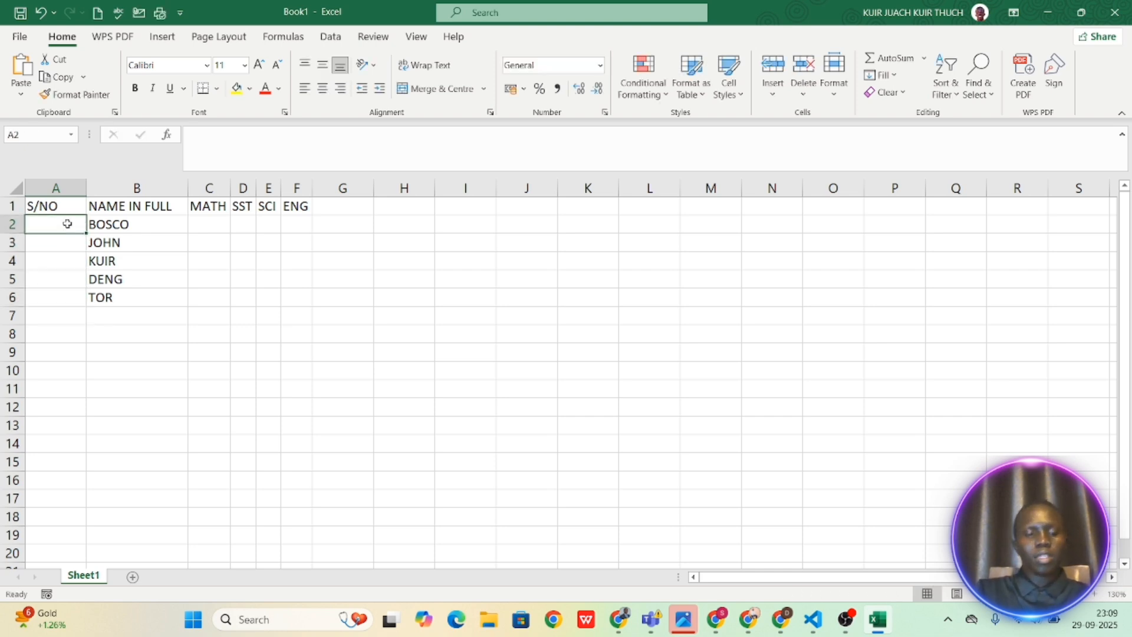
Number the students 1 to 5 in A2:A6 by entering 1 in A2 and 2 in A3, then extending the pattern down to A6.
{"action": "type", "text": "1"}
{"action": "key", "text": "Return"}
{"action": "type", "text": "2"}
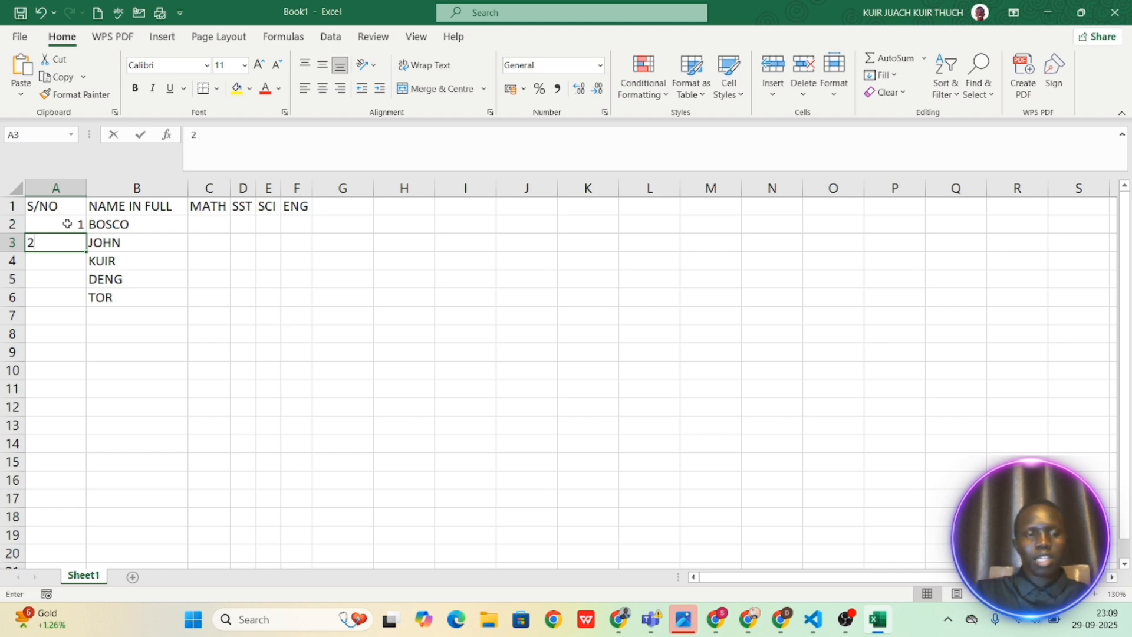
{"action": "key", "text": "Return"}
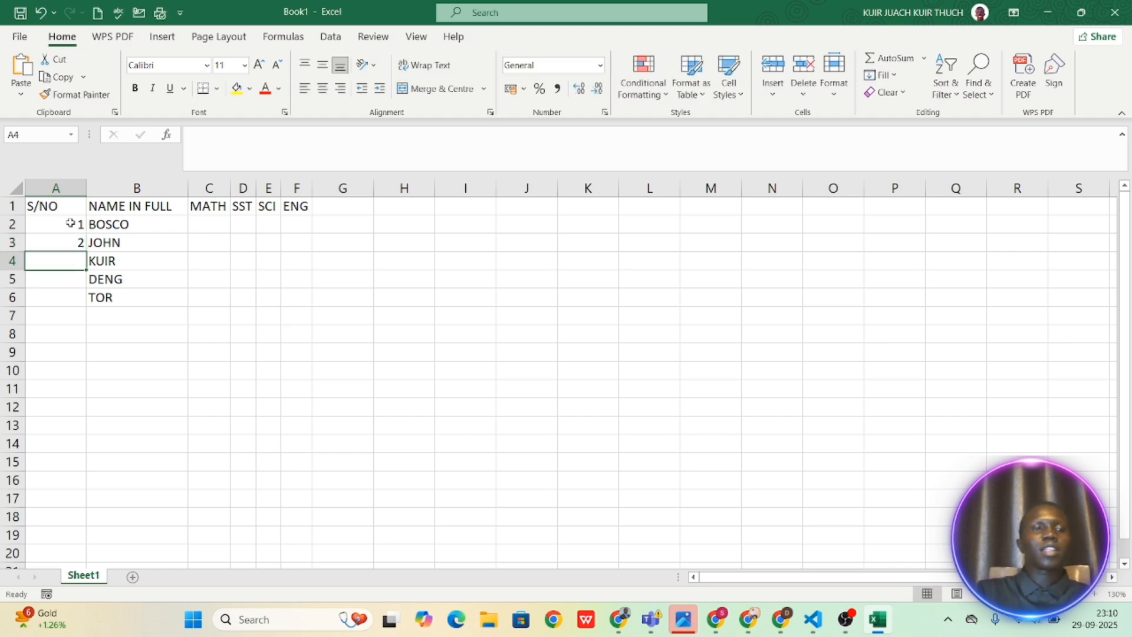
{"action": "left_click_drag", "start_coordinate": [70, 223], "coordinate": [71, 238]}
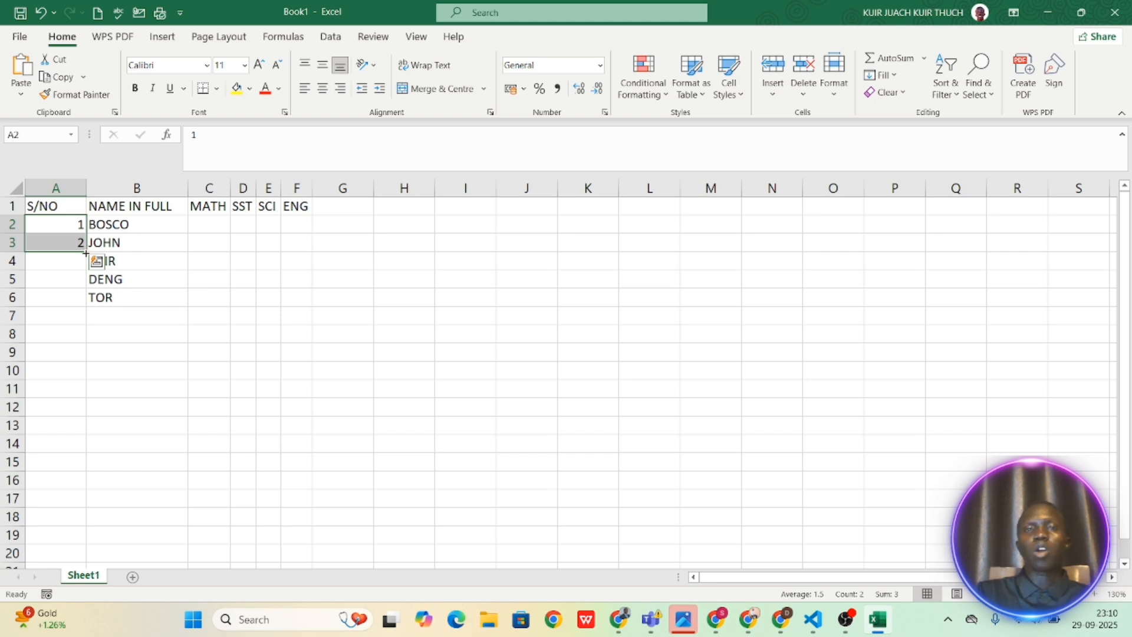
{"action": "left_click_drag", "start_coordinate": [86, 254], "coordinate": [87, 305]}
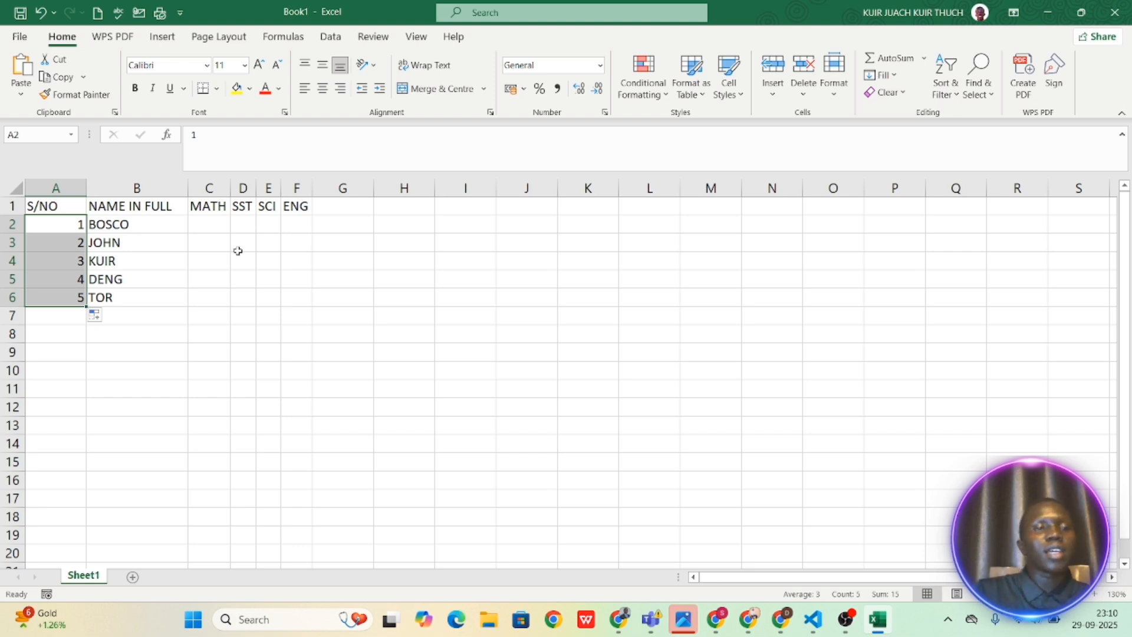
Fill C2:F6 by row with marks 89, 99, 70, 99; 23, 43, 45, 89; 45, 55, 90, 77; 66, 90, 77, 55; 78, 77, 90, 89.
{"action": "left_click", "coordinate": [201, 224]}
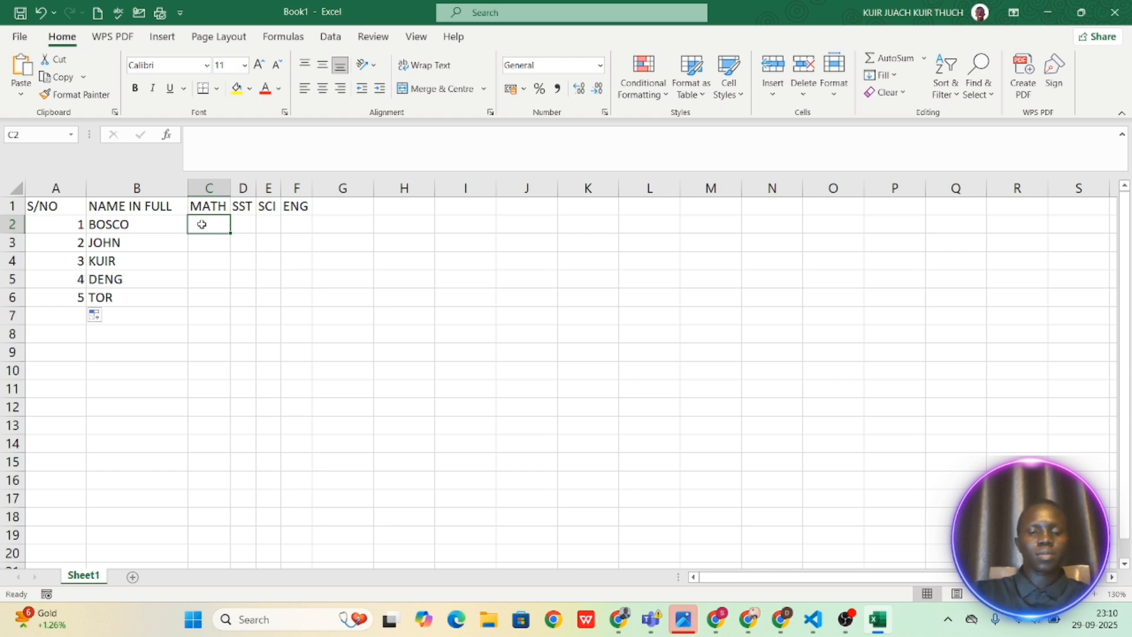
{"action": "type", "text": "55"}
{"action": "left_click", "coordinate": [303, 242]}
{"action": "left_click", "coordinate": [338, 313]}
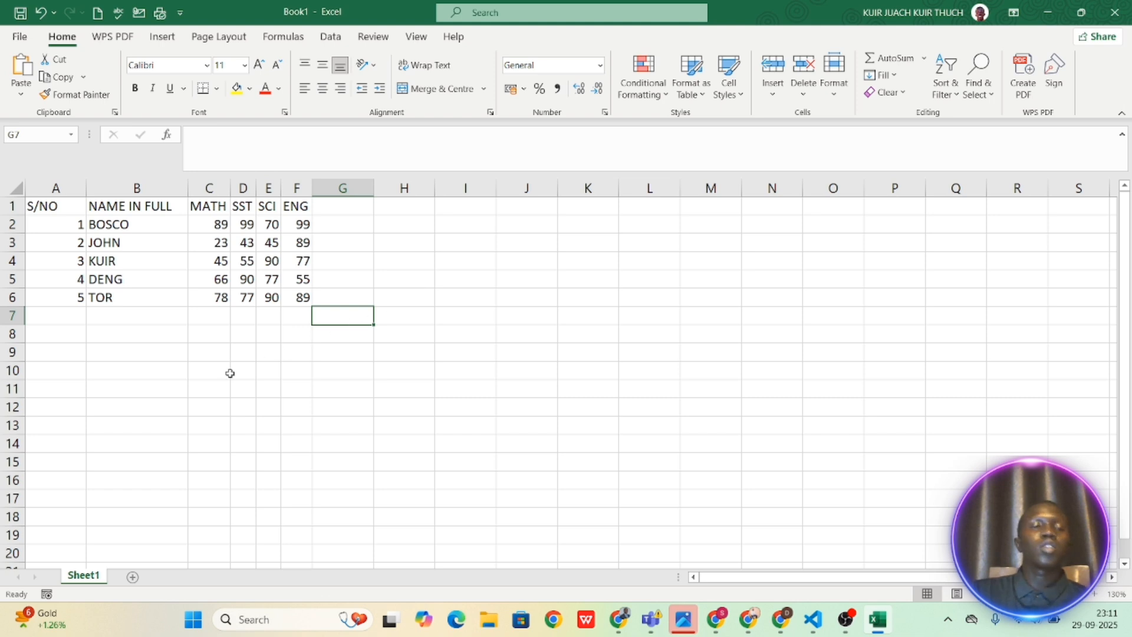
Add the header TOTAL in G1 beside ENG and fit the S/NO column's width to its contents.
{"action": "left_click", "coordinate": [342, 220]}
{"action": "left_click", "coordinate": [344, 208]}
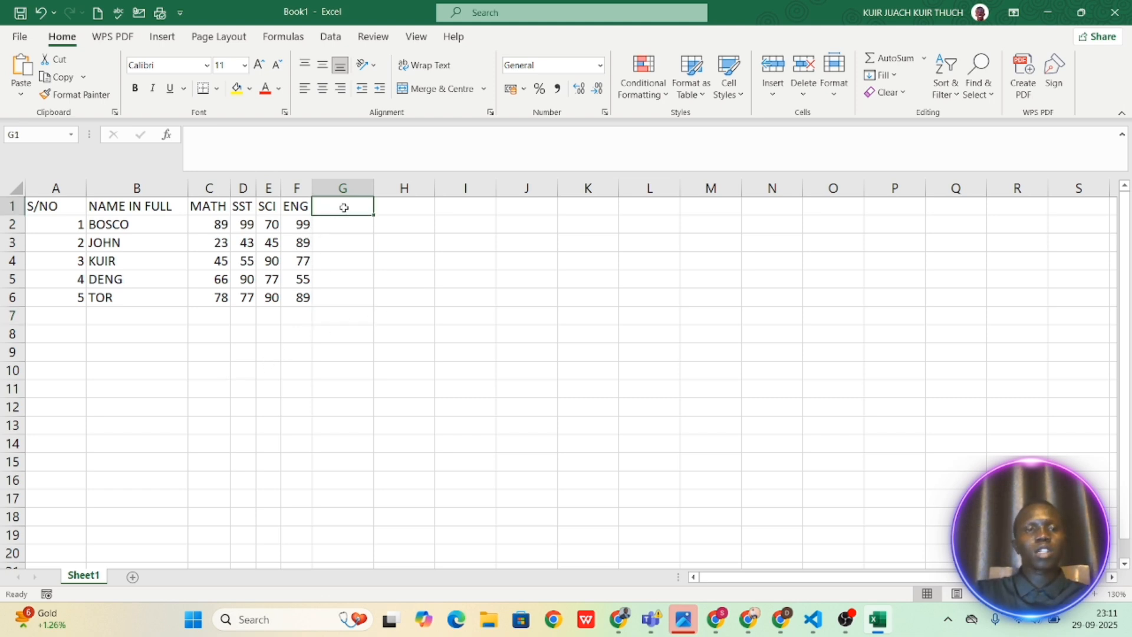
{"action": "type", "text": "TOL"}
{"action": "key", "text": "BackSpace"}
{"action": "type", "text": "TAL"}
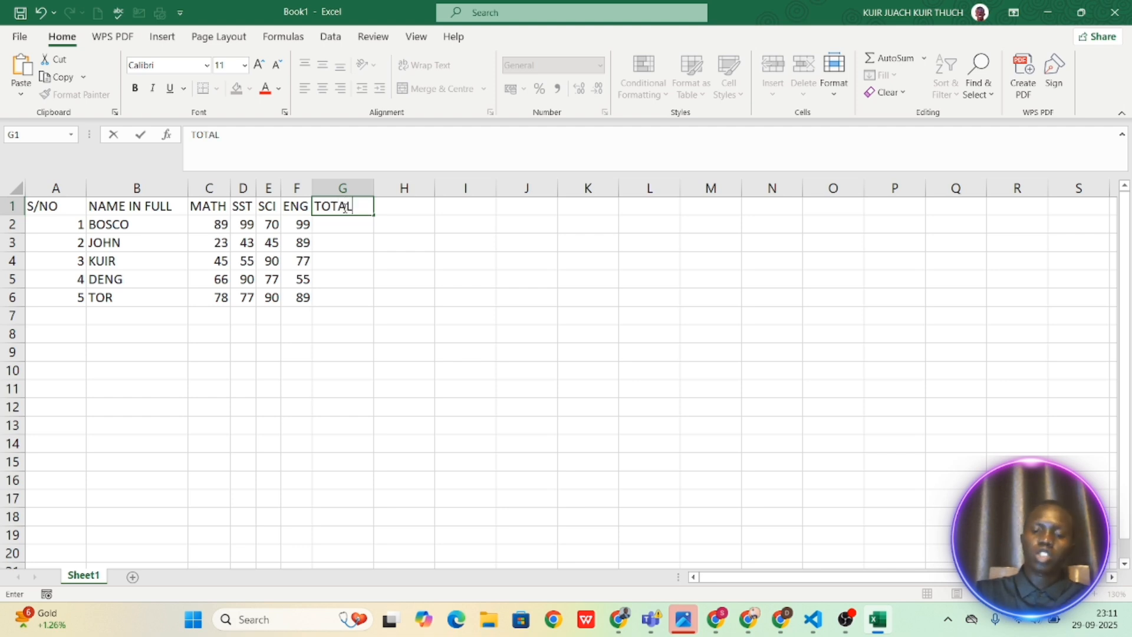
{"action": "key", "text": "Return"}
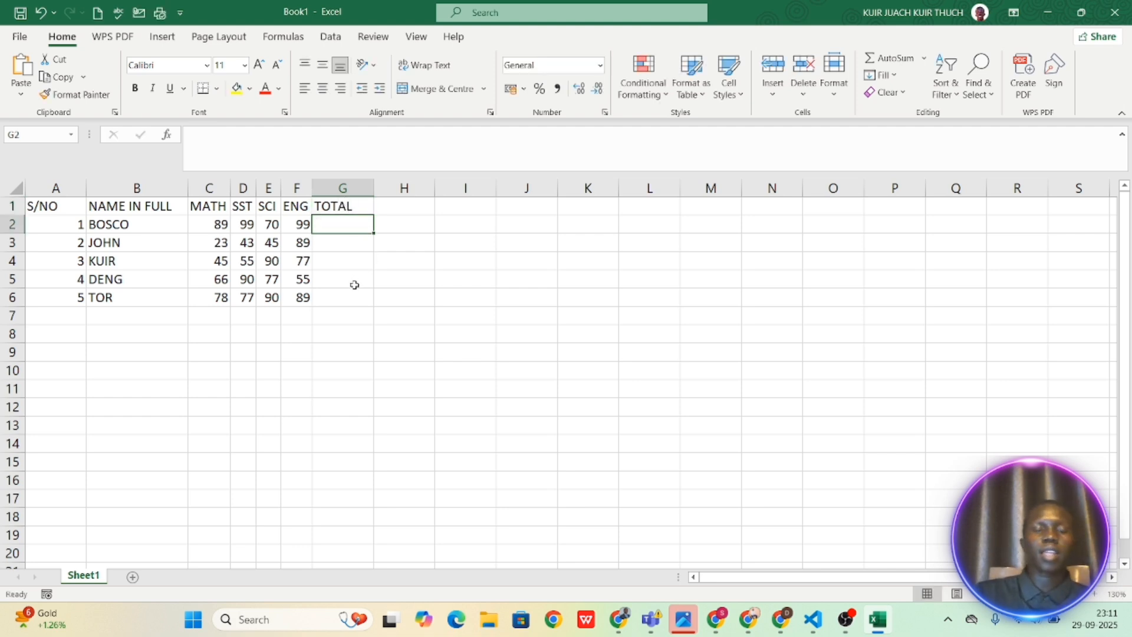
{"action": "left_click", "coordinate": [258, 340]}
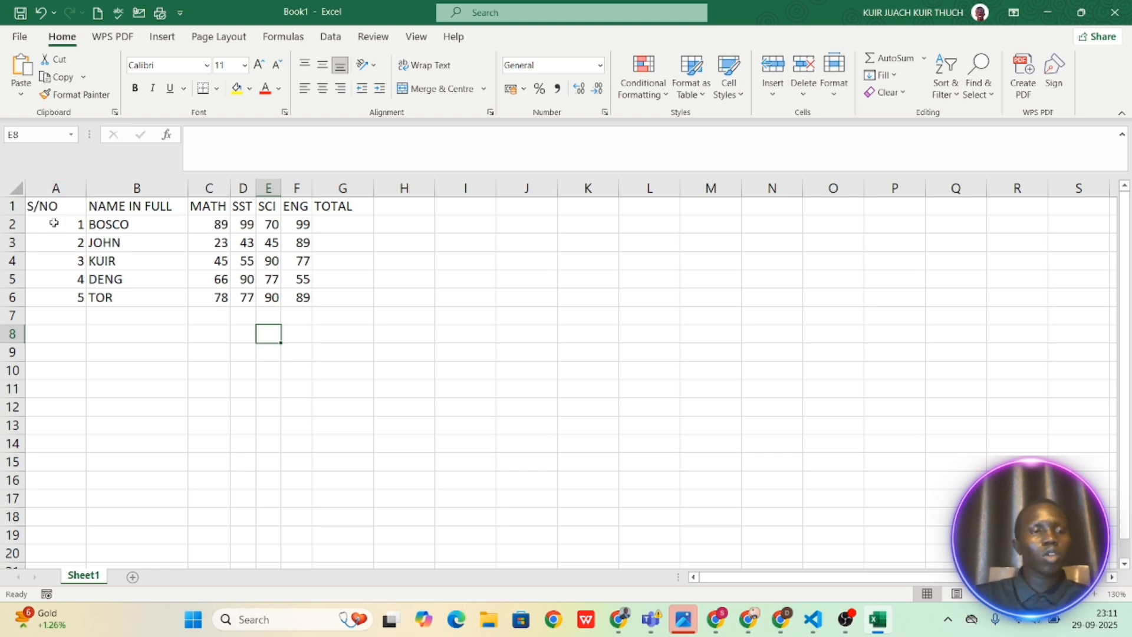
{"action": "double_click", "coordinate": [86, 188]}
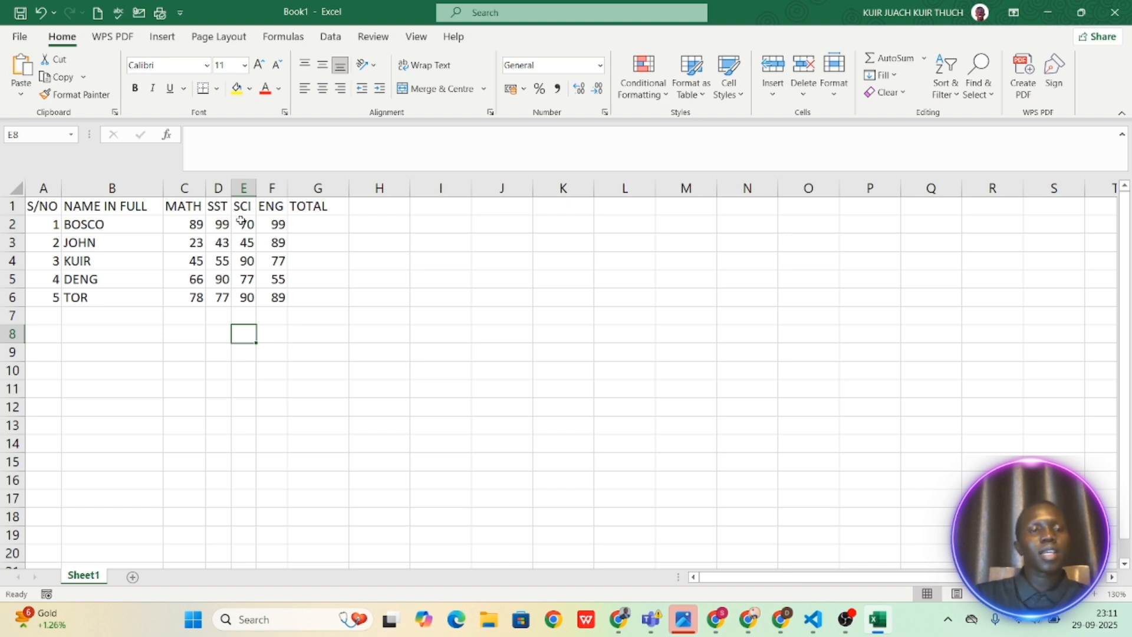
Total the first student's four subject marks in G2 with the formula =SUM(C2:F2).
{"action": "left_click", "coordinate": [320, 229]}
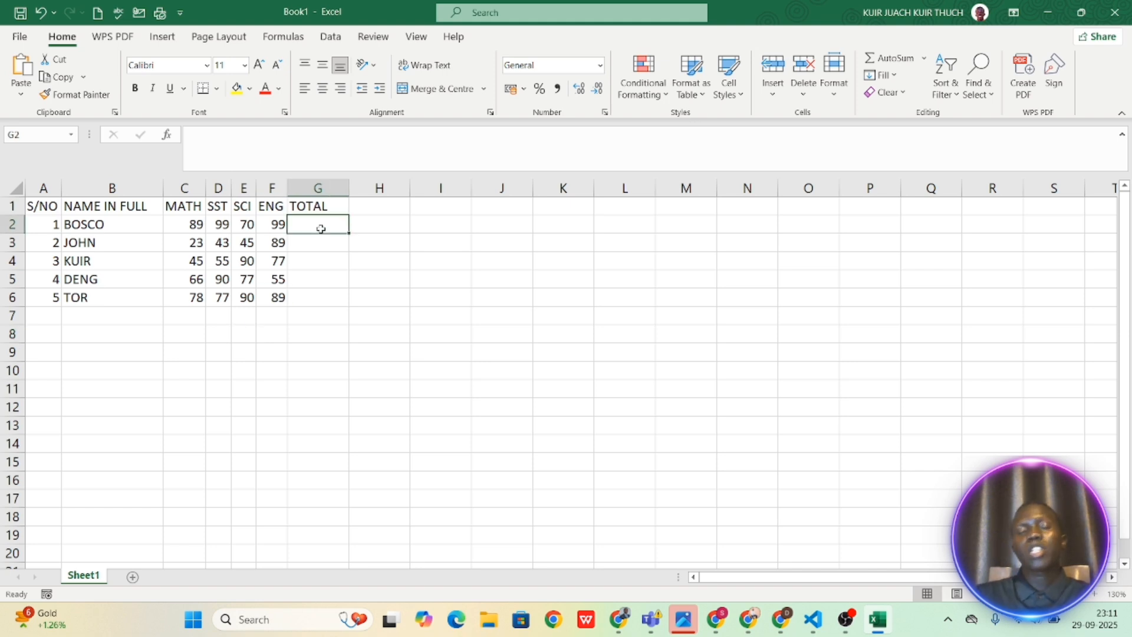
{"action": "type", "text": "="}
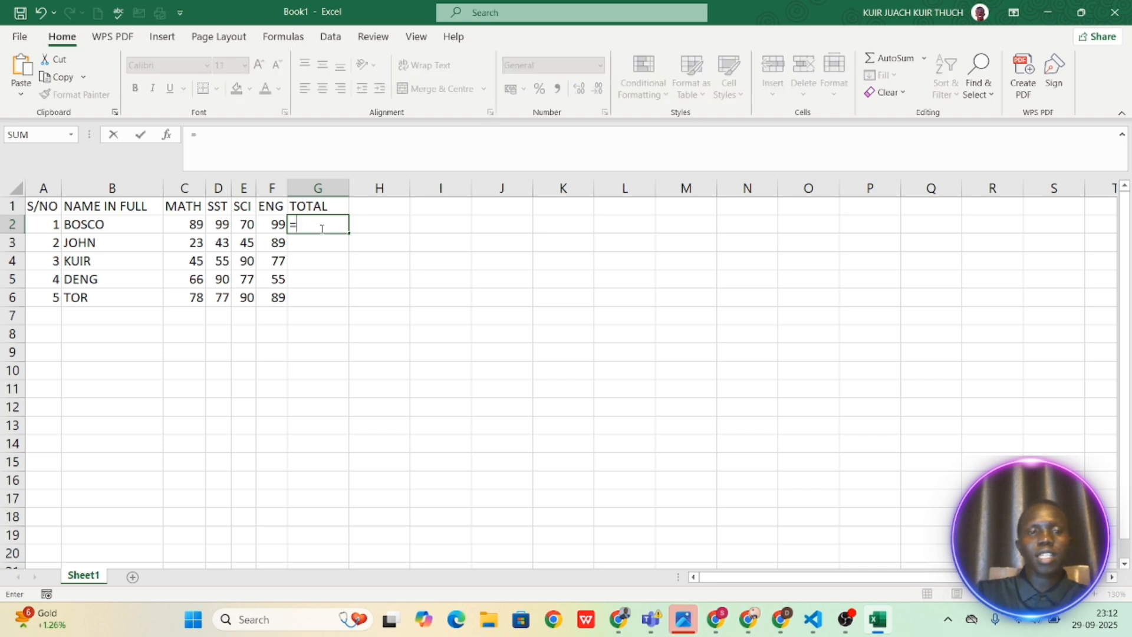
{"action": "type", "text": "SUM"}
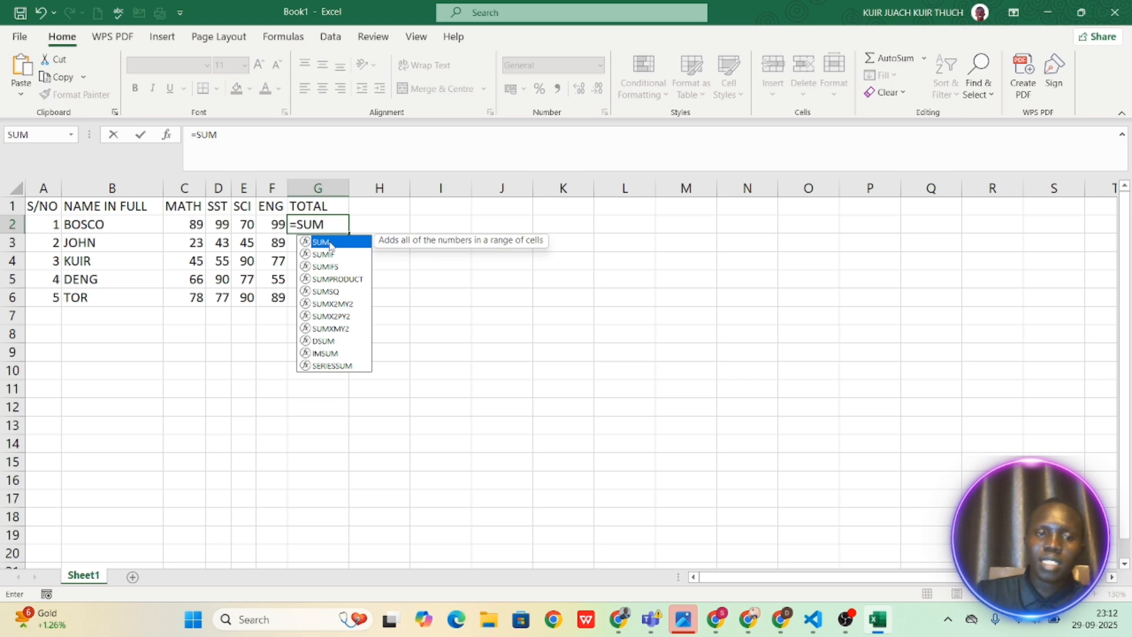
{"action": "double_click", "coordinate": [330, 242]}
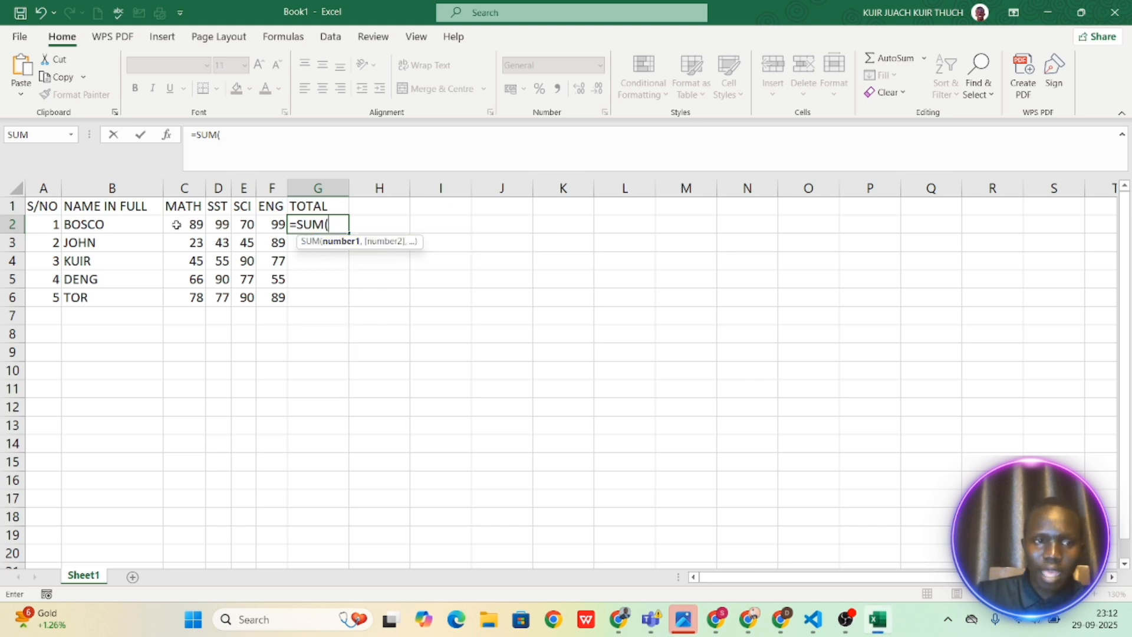
{"action": "left_click_drag", "start_coordinate": [176, 225], "coordinate": [271, 225]}
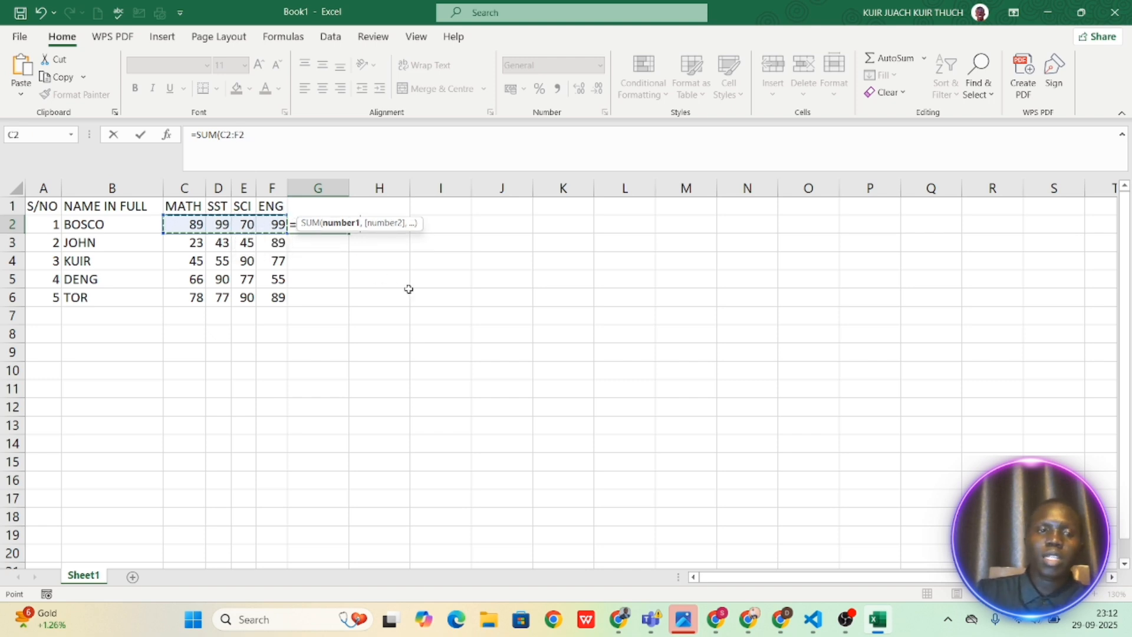
{"action": "key", "text": "Return"}
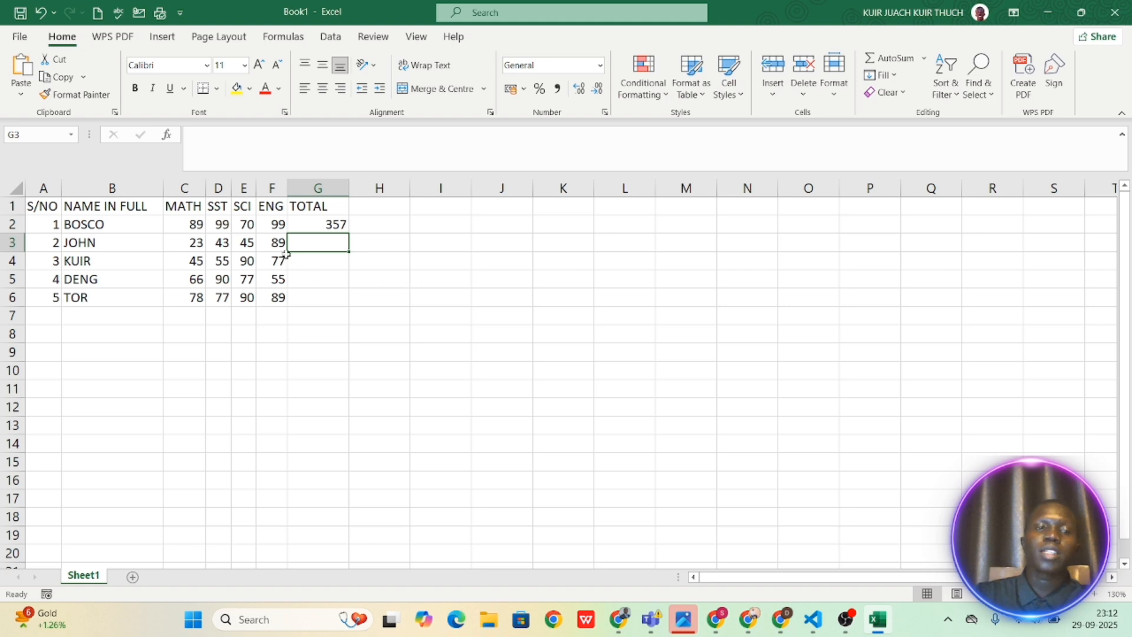
Copy the SUM formula from G2 down to G6 to total the remaining students' marks, and deselect the range.
{"action": "left_click", "coordinate": [301, 229]}
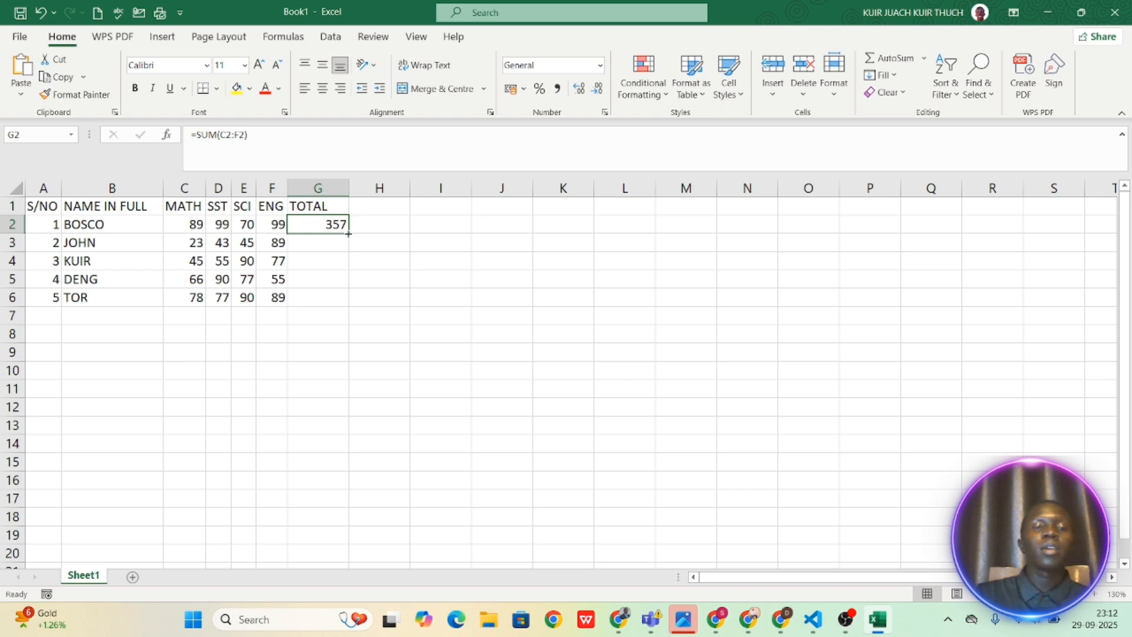
{"action": "left_click_drag", "start_coordinate": [348, 234], "coordinate": [343, 319]}
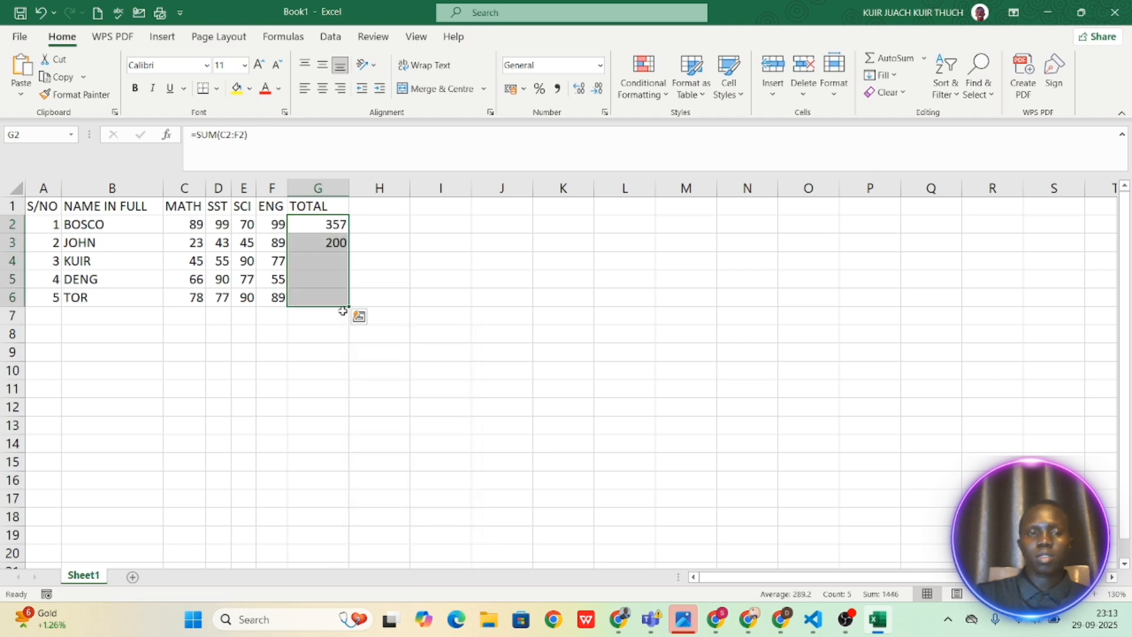
{"action": "left_click", "coordinate": [343, 319]}
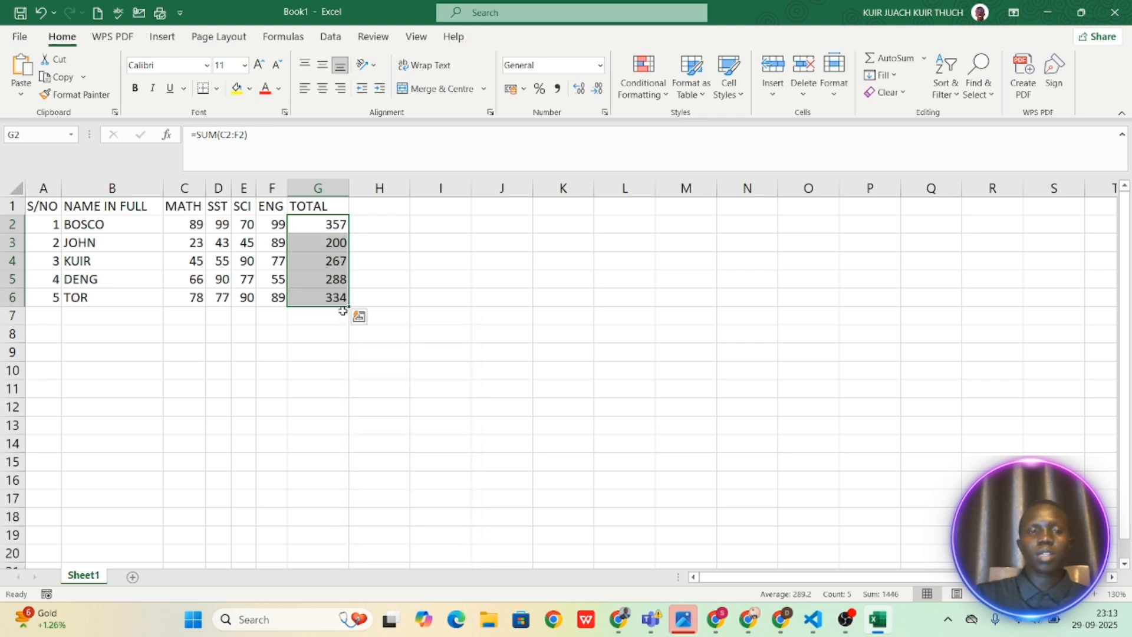
{"action": "left_click", "coordinate": [344, 348]}
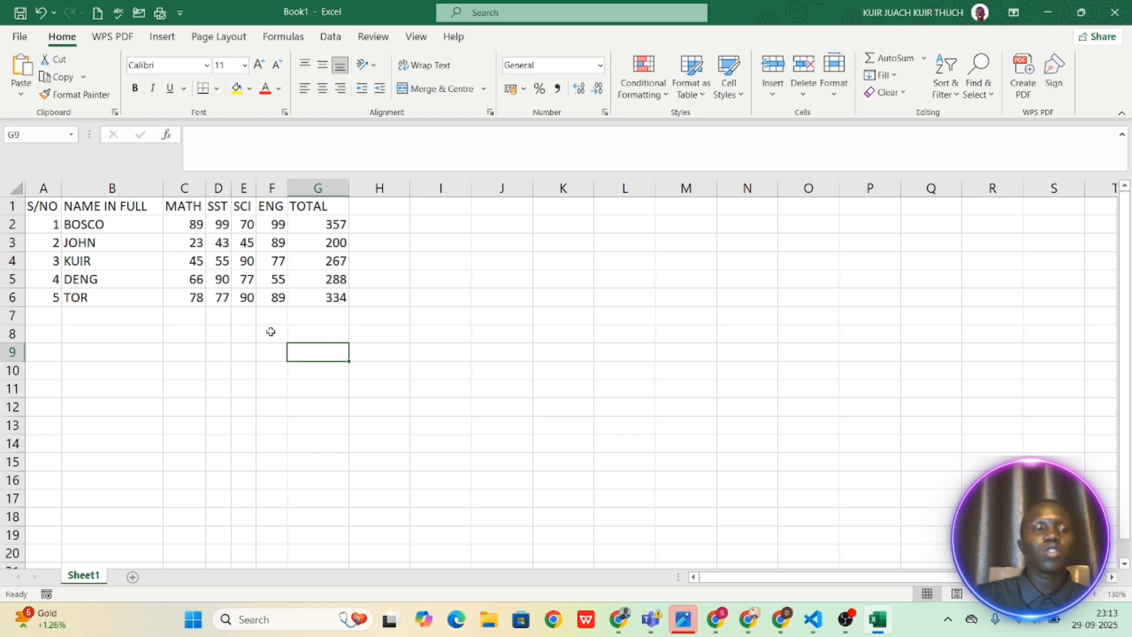